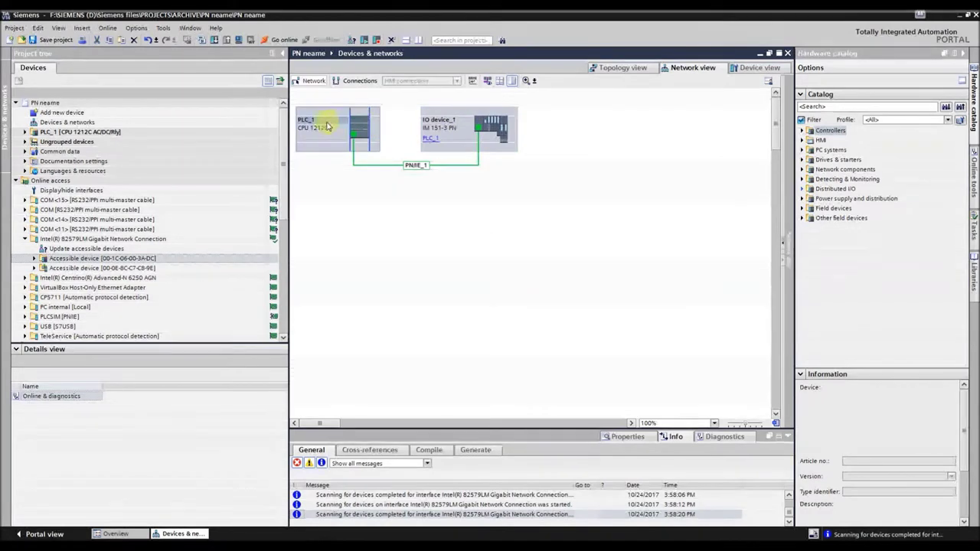
Step: Select PLC_1 in the network view as the download target
left_click(356, 122)
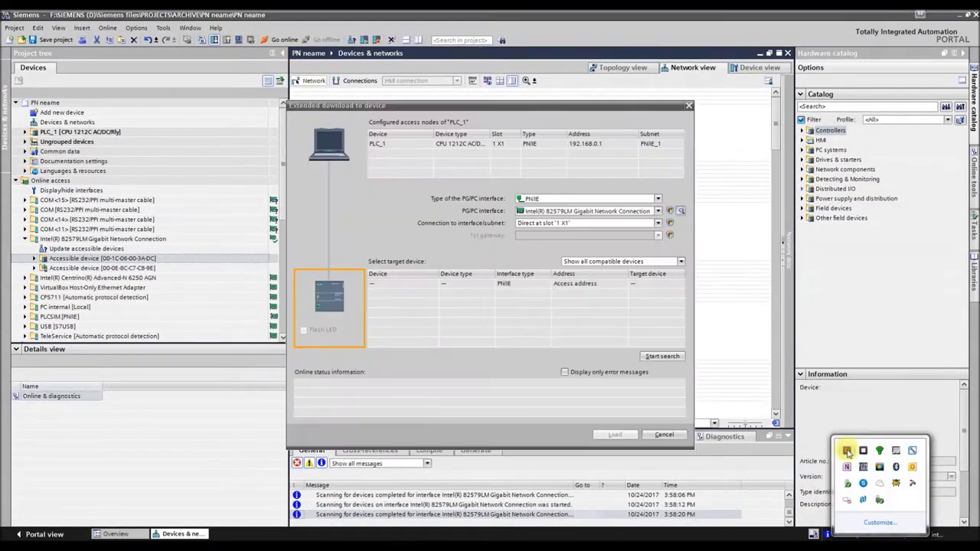
Step: Set the download interface to PN/IE via the Intel 82579LM card, directly at slot 1 X1
key("ctrl+l")
left_click(531, 199)
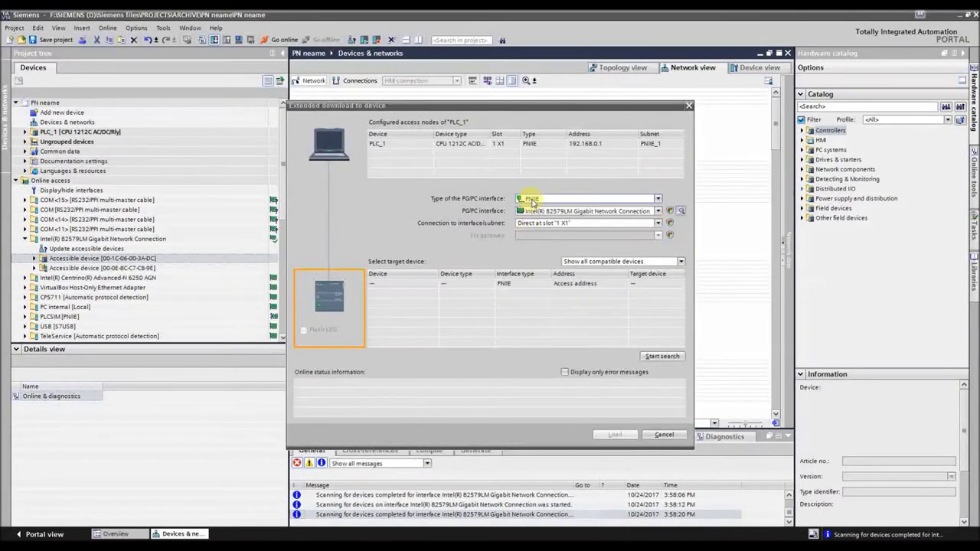
left_click(536, 212)
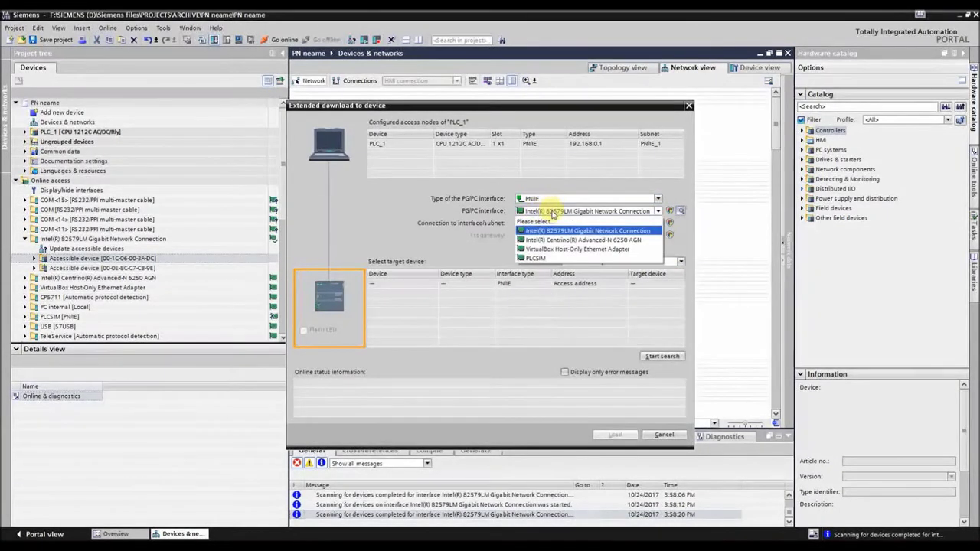
left_click(553, 215)
left_click(551, 227)
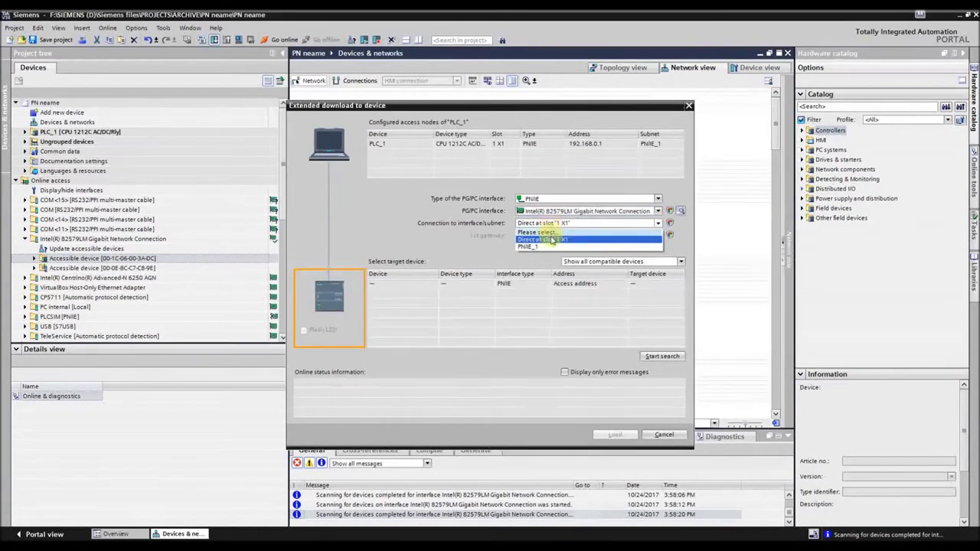
left_click(549, 241)
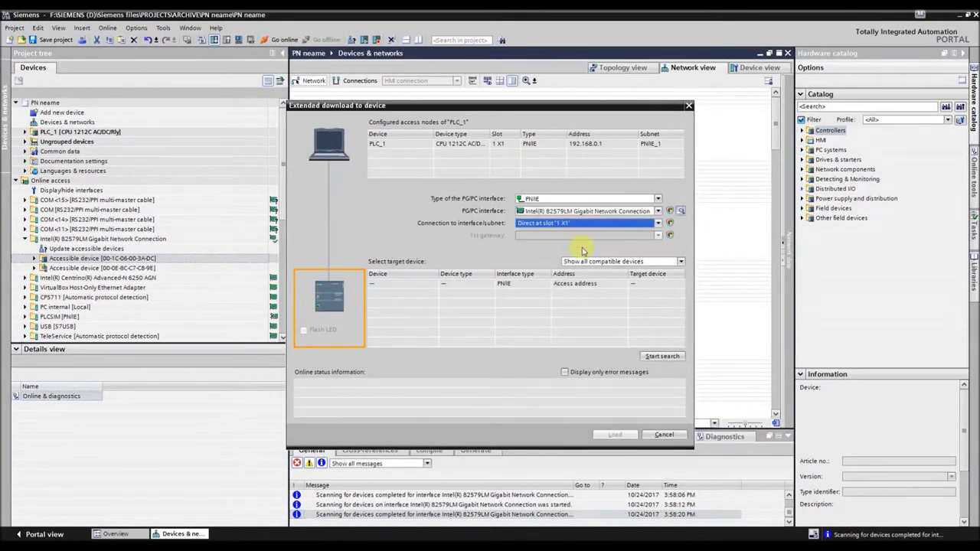
Step: Search for accessible devices and start loading to the found S7-1200
left_click(652, 356)
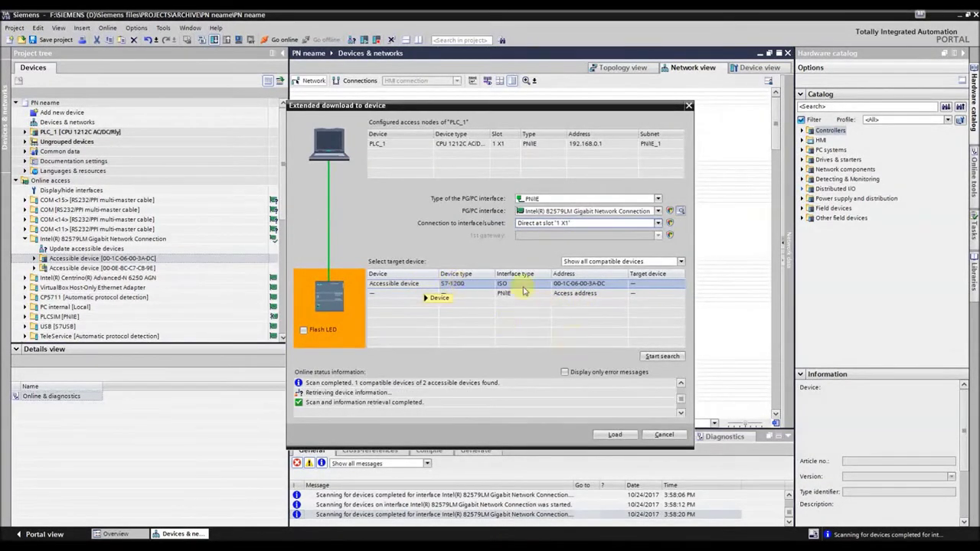
mouse_move(506, 293)
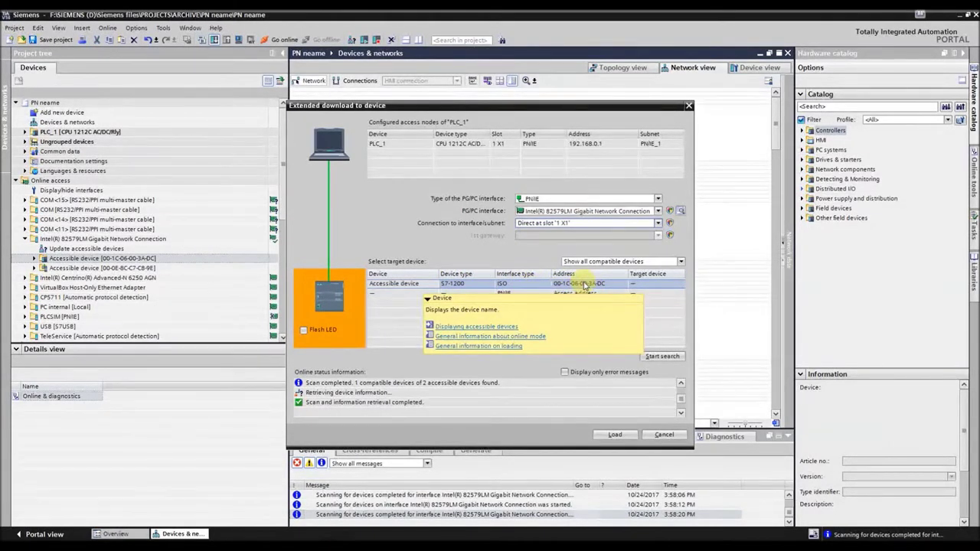
left_click(610, 436)
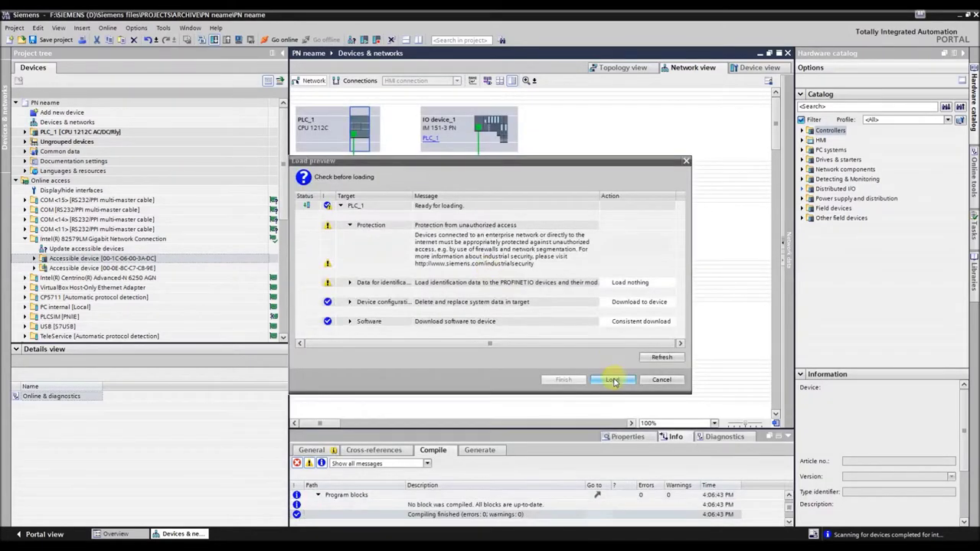
Step: Confirm the load in the Load preview, then finish with Start all kept checked
left_click(612, 380)
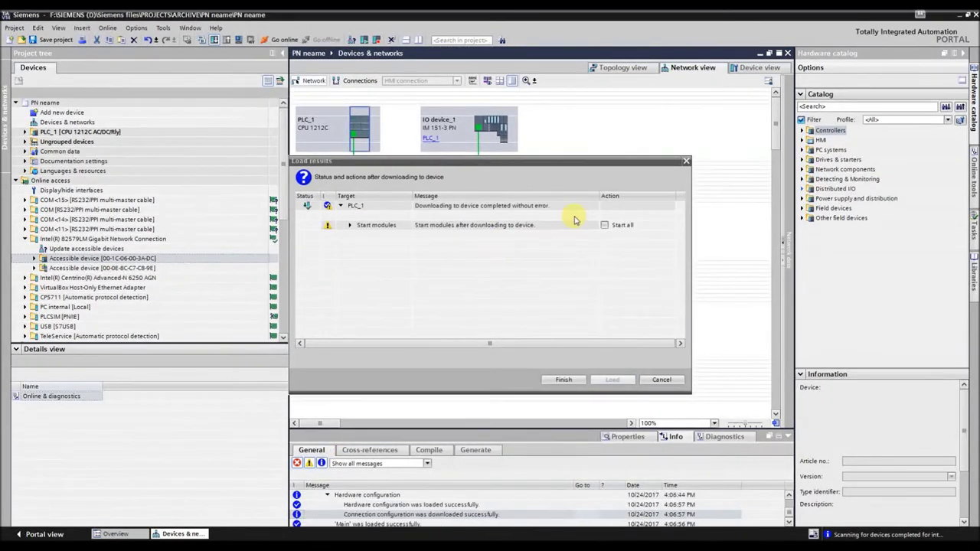
left_click(563, 380)
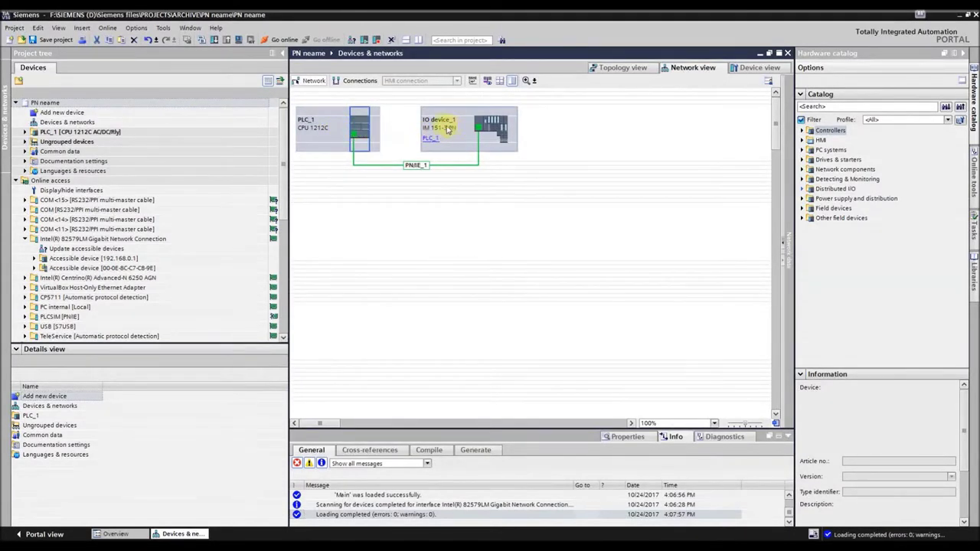
Step: Open IO device_1's device view, return to the network view, and expand Distributed I/O in the catalog
left_click(512, 124)
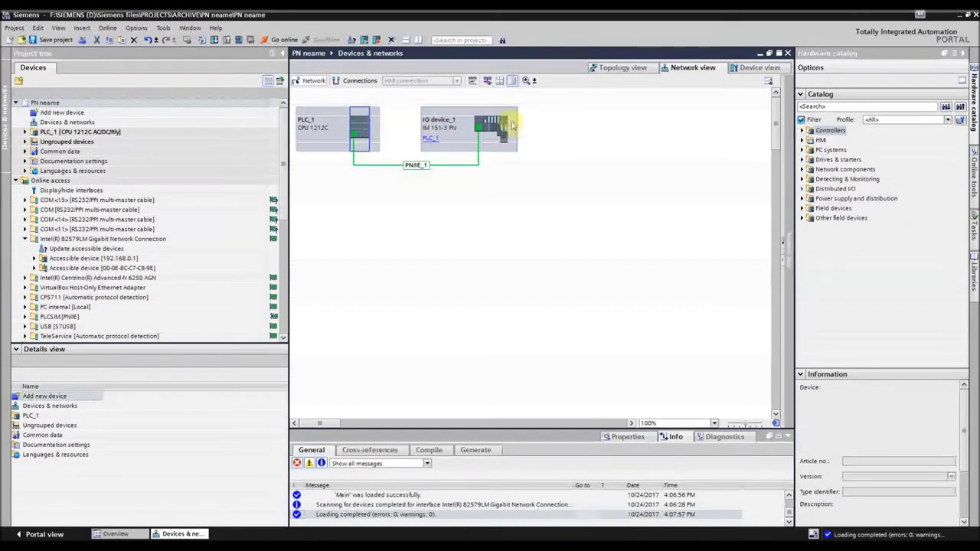
double_click(512, 124)
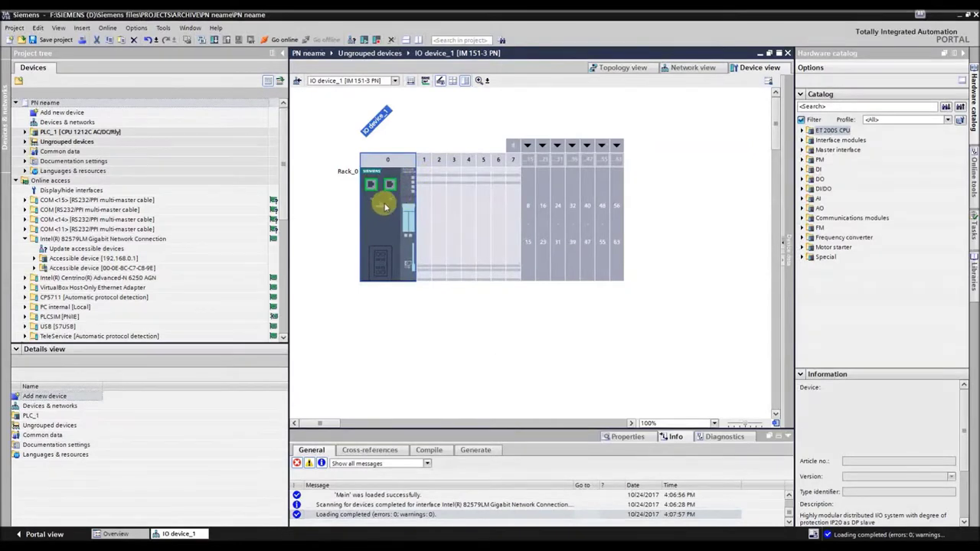
left_click(674, 68)
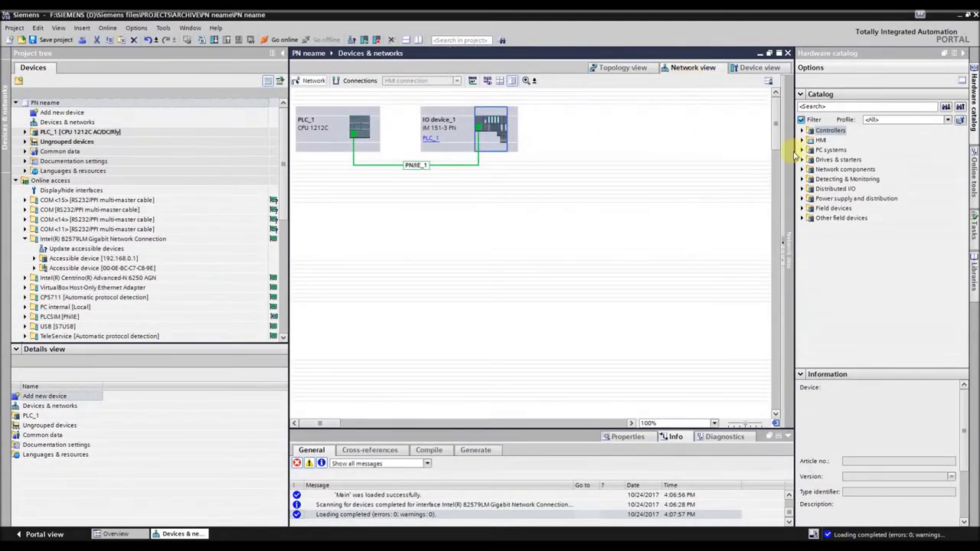
left_click(801, 189)
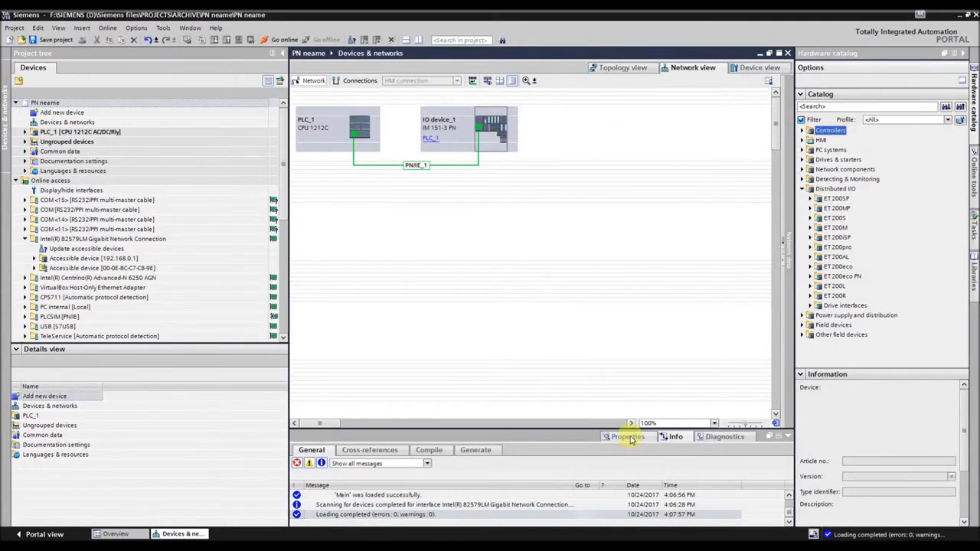
left_click(628, 438)
Step: Enlarge the properties pane and review Catalog information: IM 151-3 PN for ET200S, firmware V6.1
left_click_drag(510, 430, 509, 253)
left_click(294, 287)
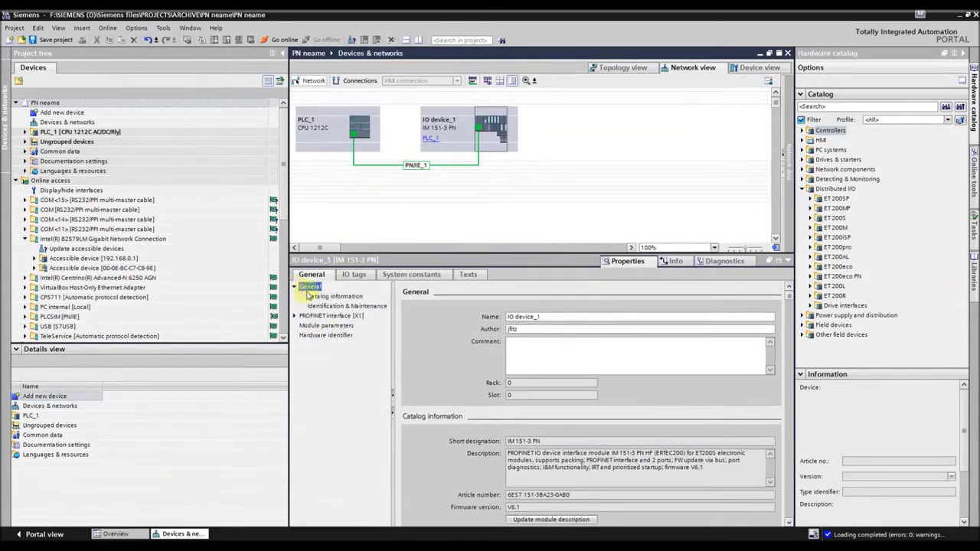
left_click(320, 297)
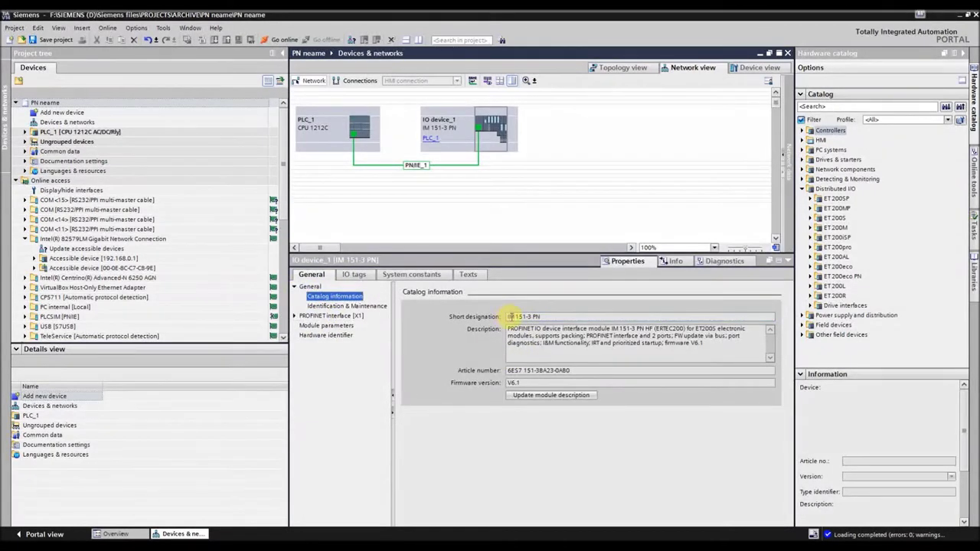
left_click(518, 316)
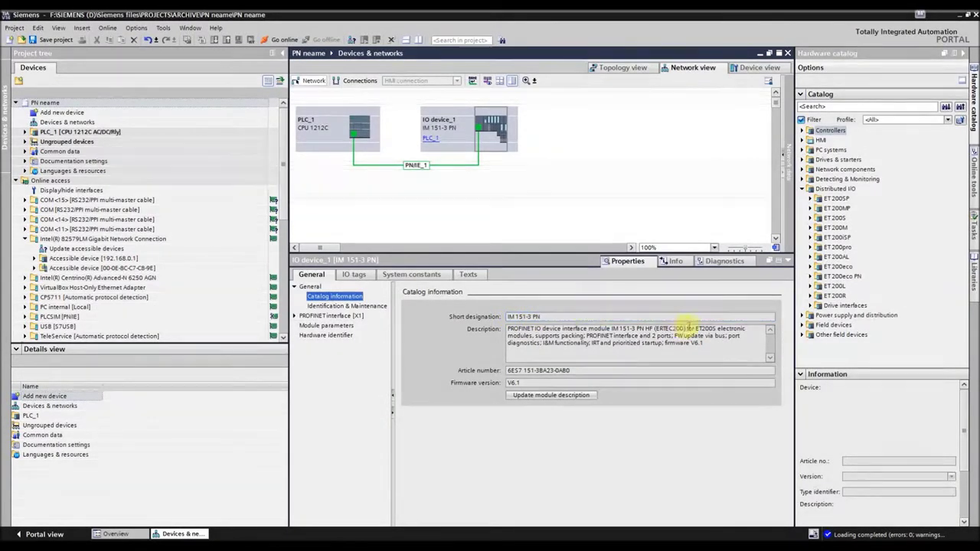
left_click(711, 329)
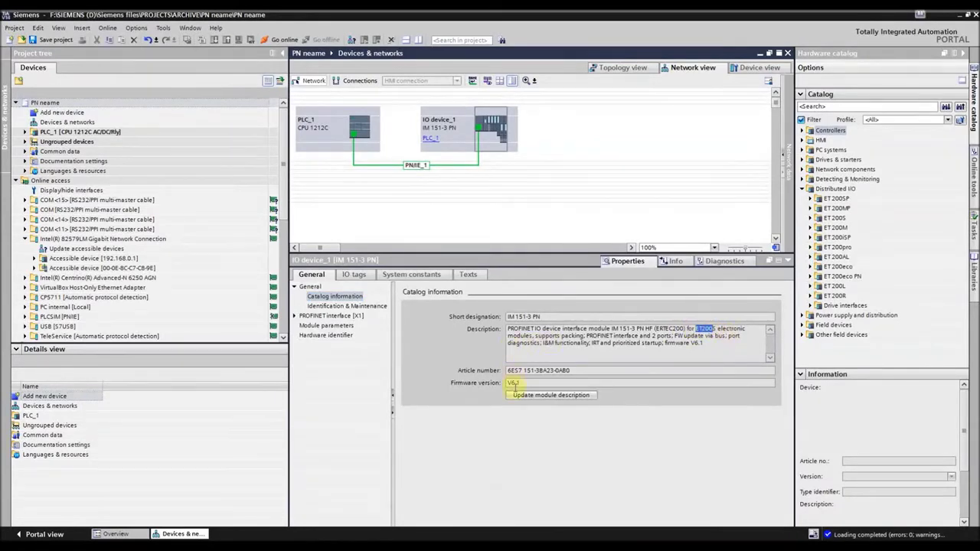
left_click_drag(523, 383, 503, 382)
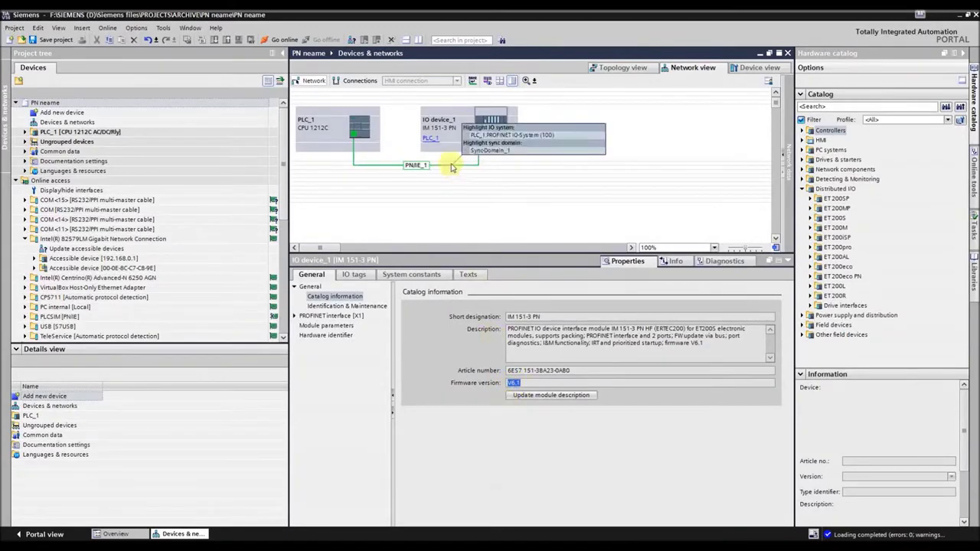
left_click(450, 165)
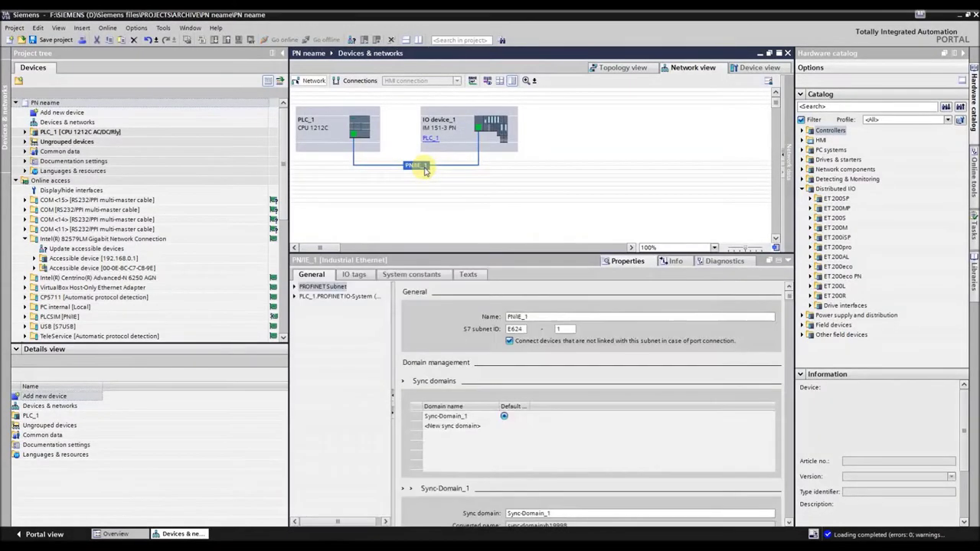
Step: Delete the PN/IE_1 subnet and link PLC_1's PROFINET port to IO device_1
key("Delete")
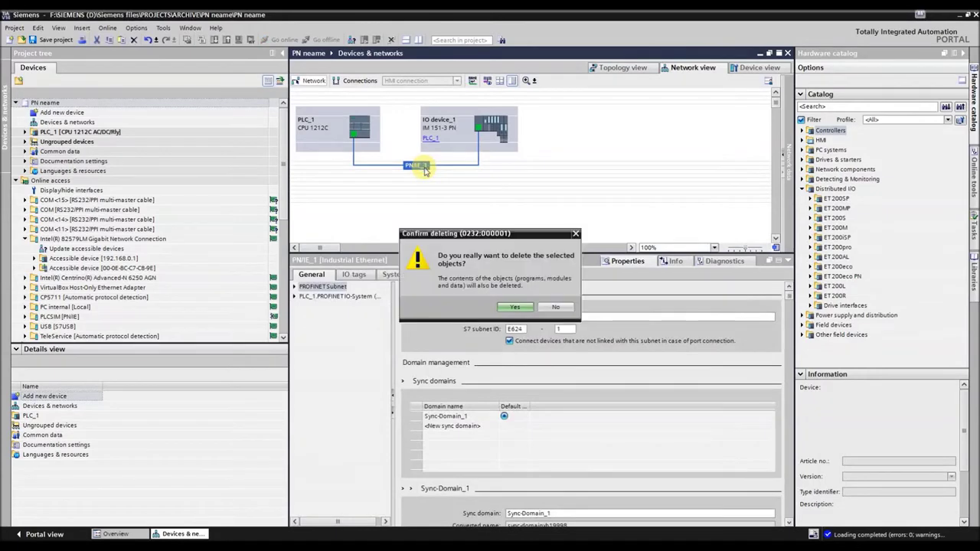
left_click(515, 307)
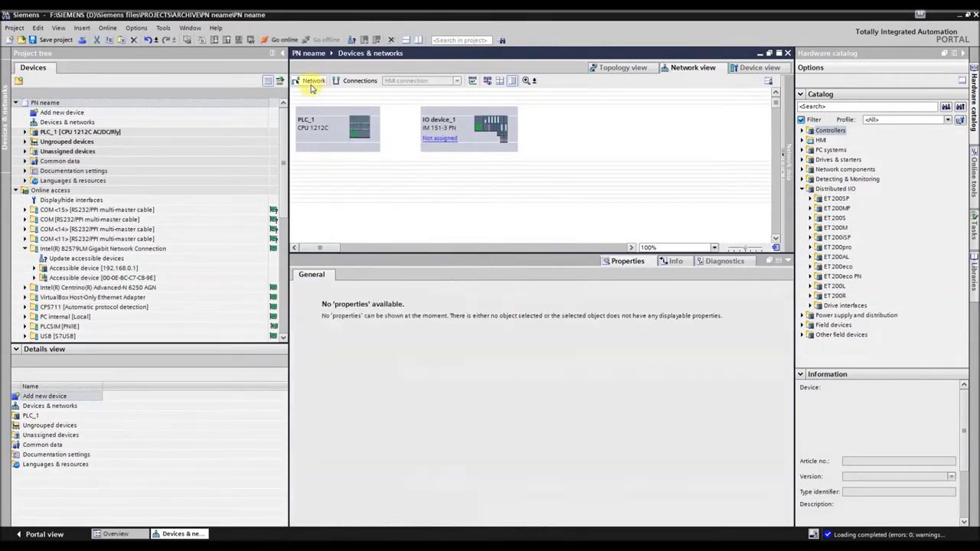
left_click_drag(354, 133, 478, 130)
left_click(475, 206)
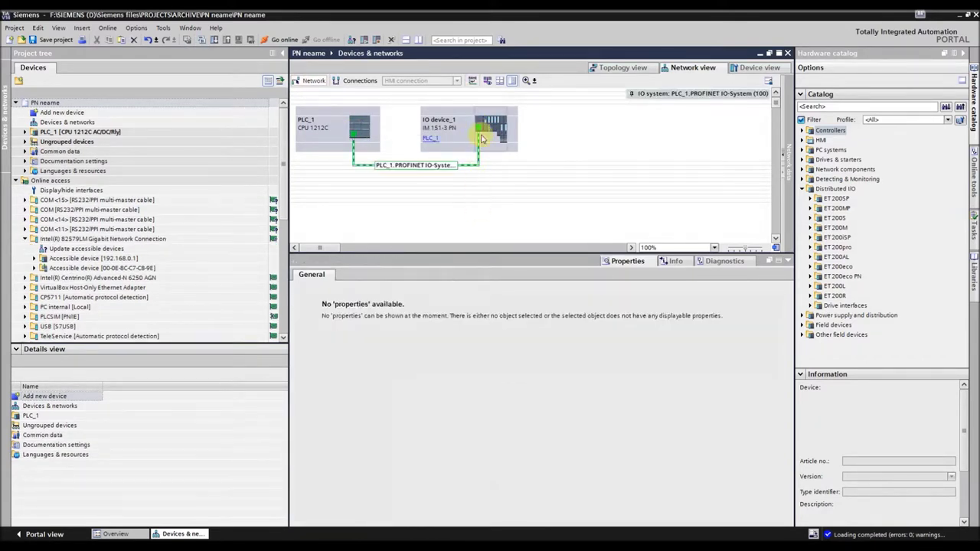
left_click(463, 143)
Step: In IO device_1's Ethernet addresses, turn off automatic naming and enter remote#1 as the device name
left_click(475, 131)
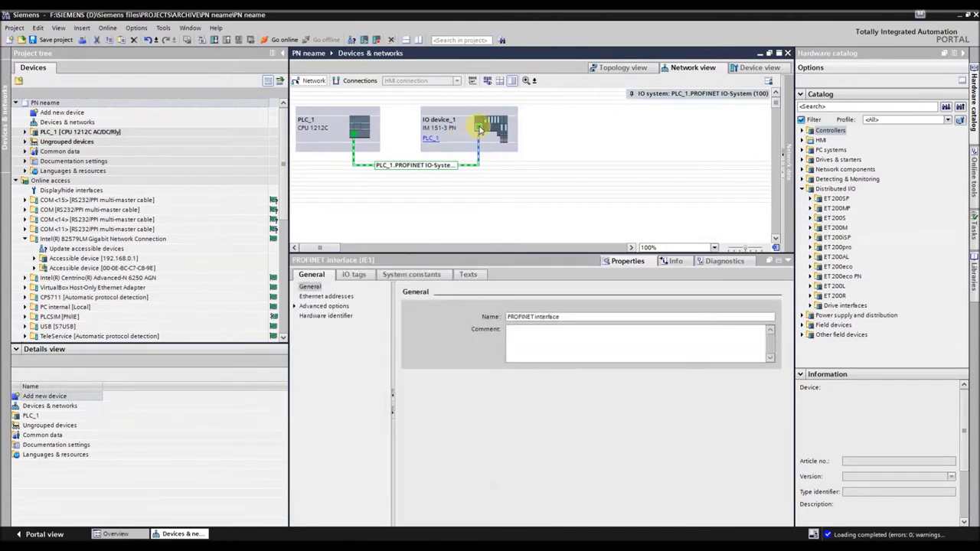
left_click(331, 297)
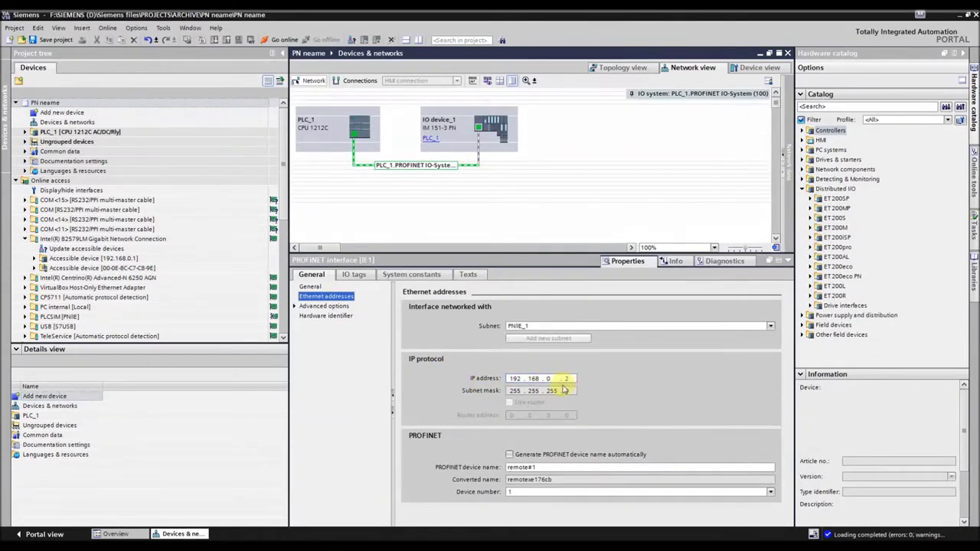
left_click(510, 454)
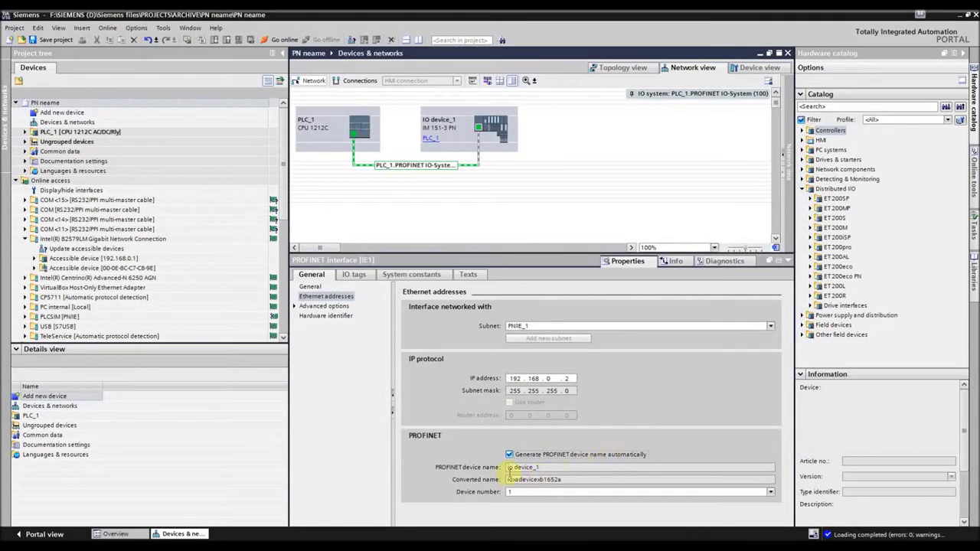
left_click(510, 455)
left_click_drag(543, 467, 491, 469)
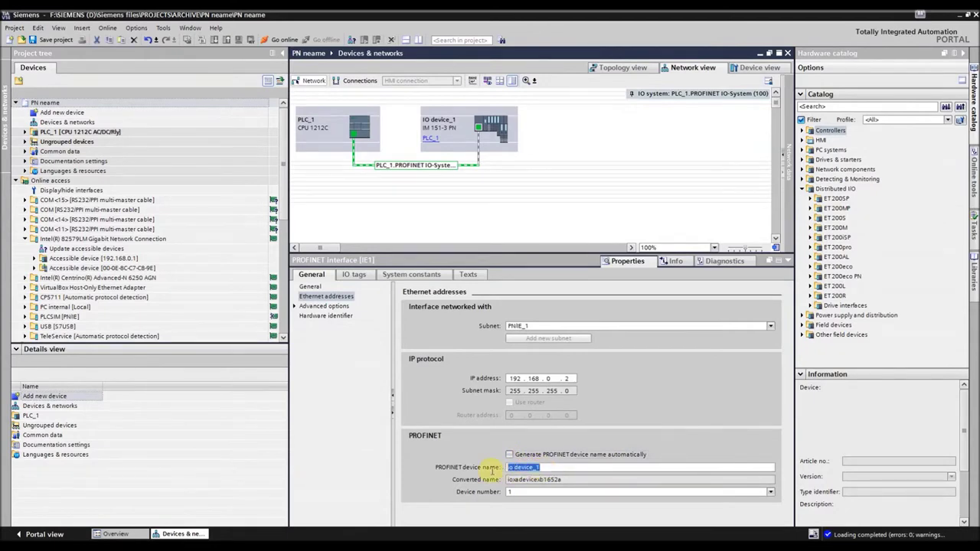
type("remote")
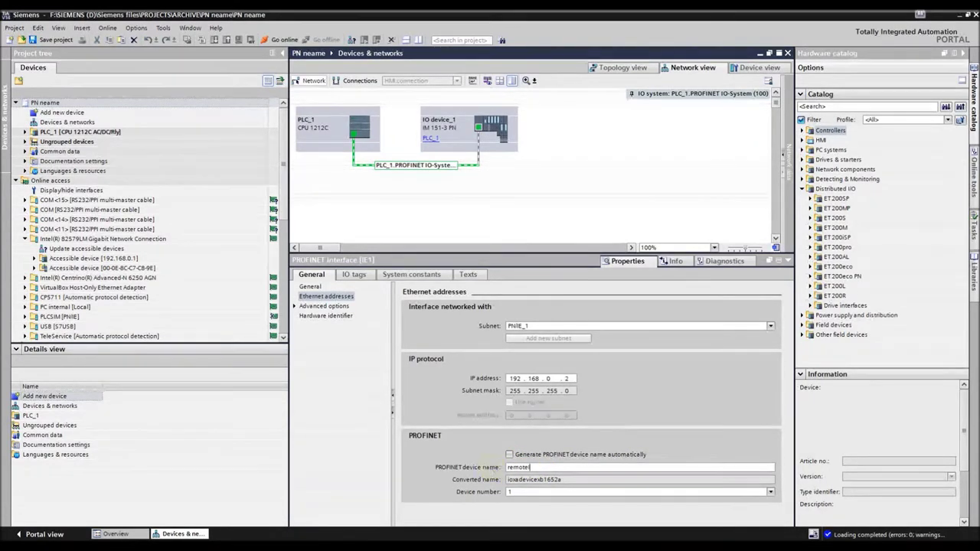
type("IO")
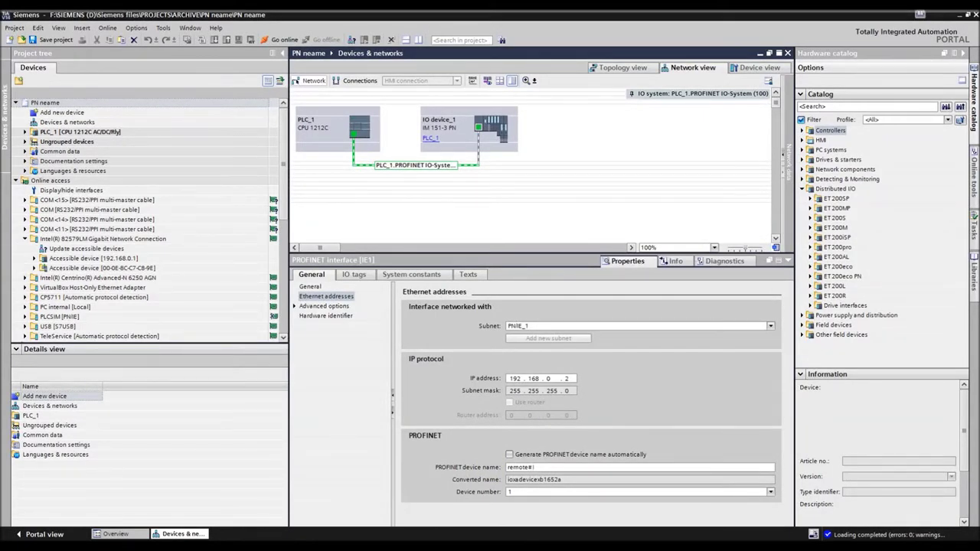
key("Return")
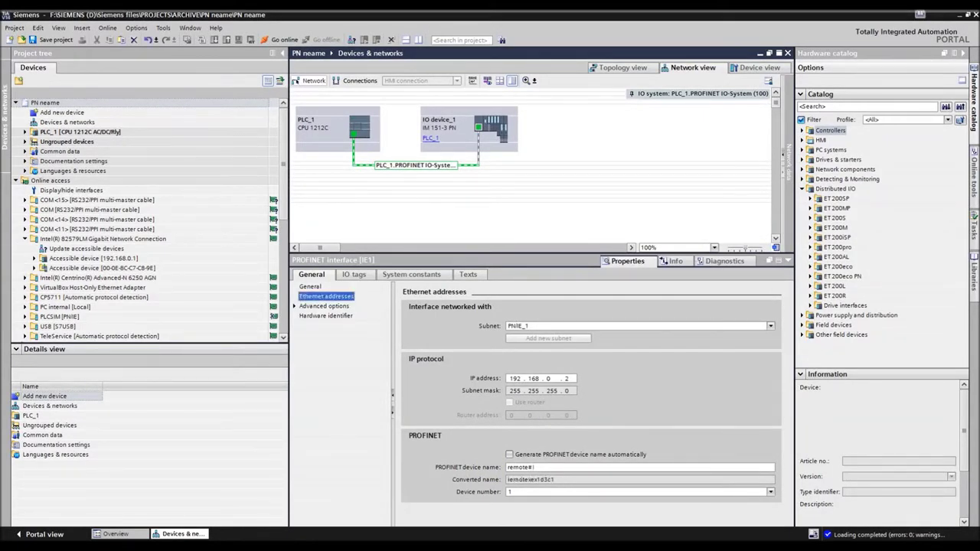
left_click(582, 467)
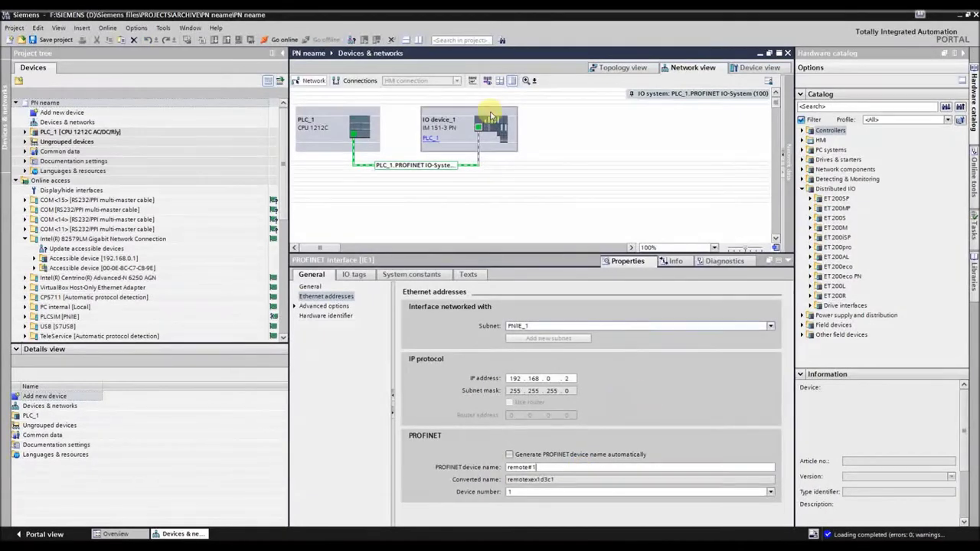
left_click(542, 157)
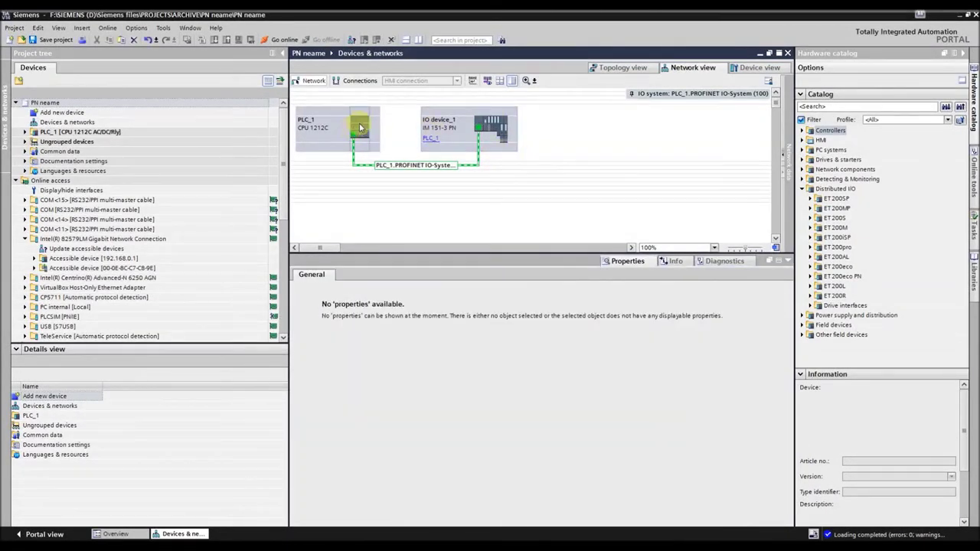
left_click(361, 127)
Step: Download to PLC_1 at 192.168.0.1: search, load, and confirm the preview with no errors
left_click(213, 40)
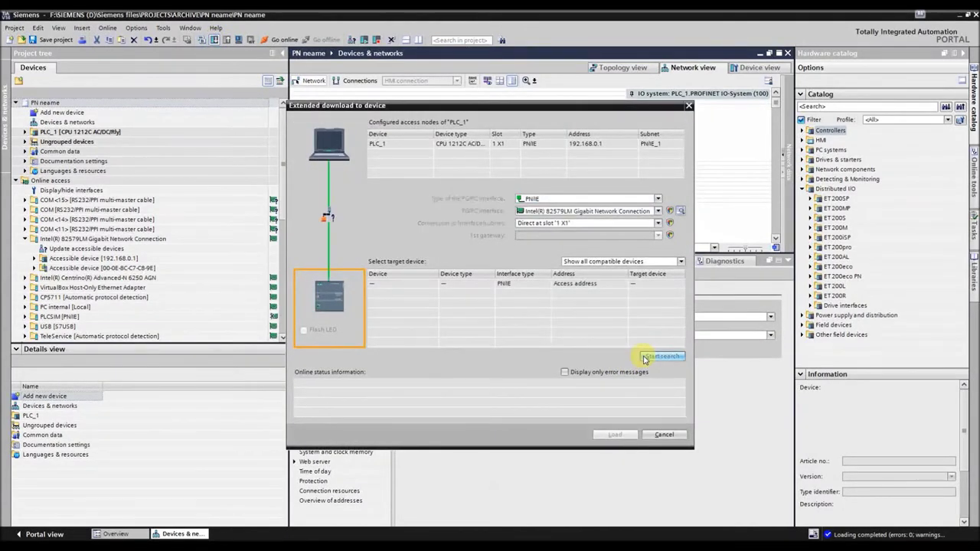
left_click(644, 358)
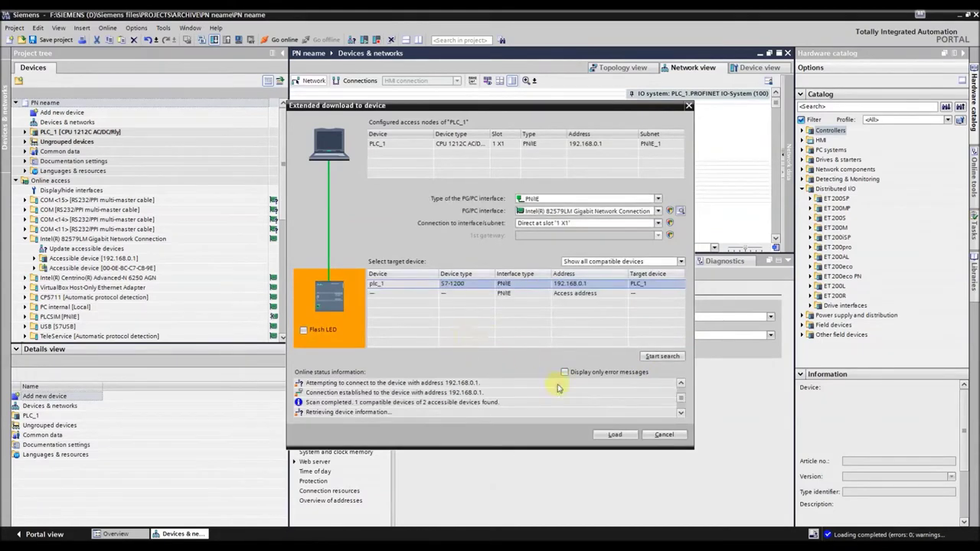
left_click(614, 435)
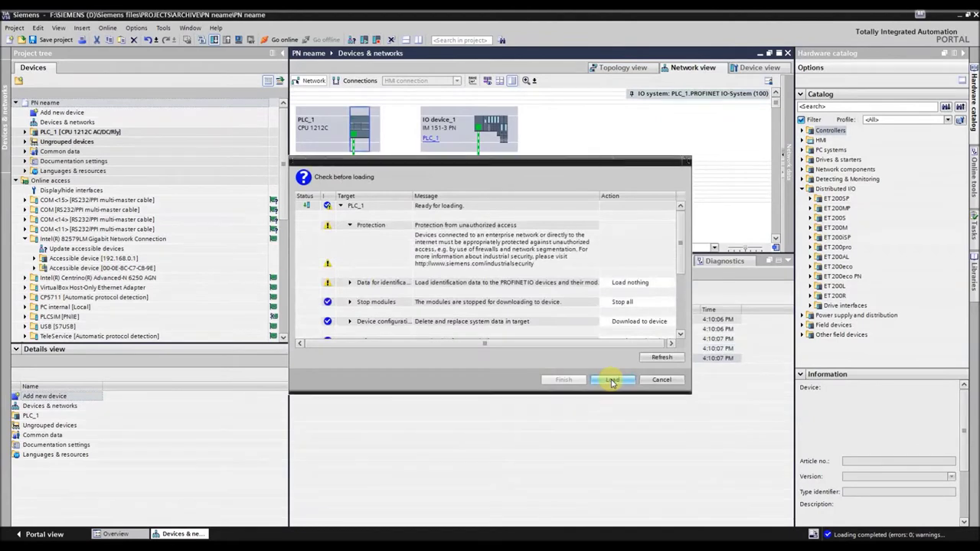
left_click(614, 380)
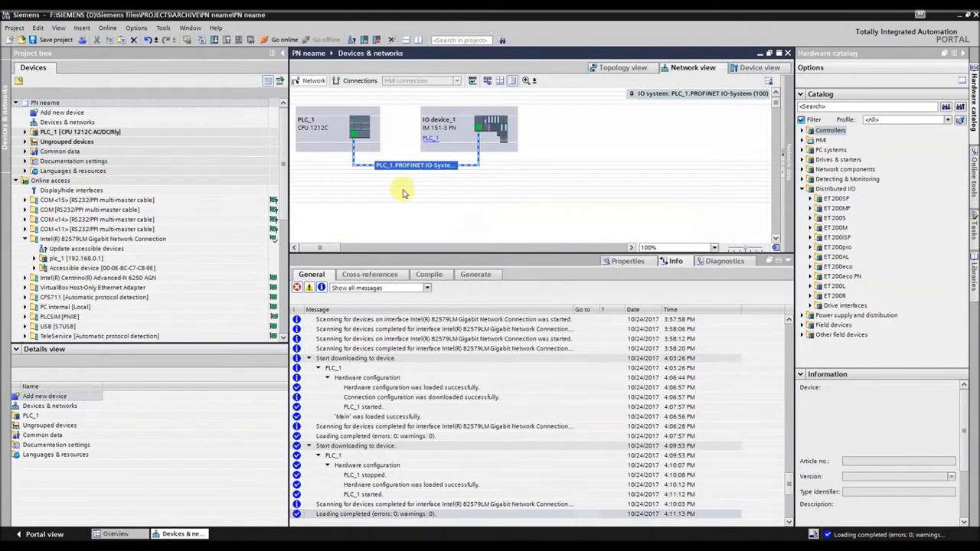
right_click(404, 192)
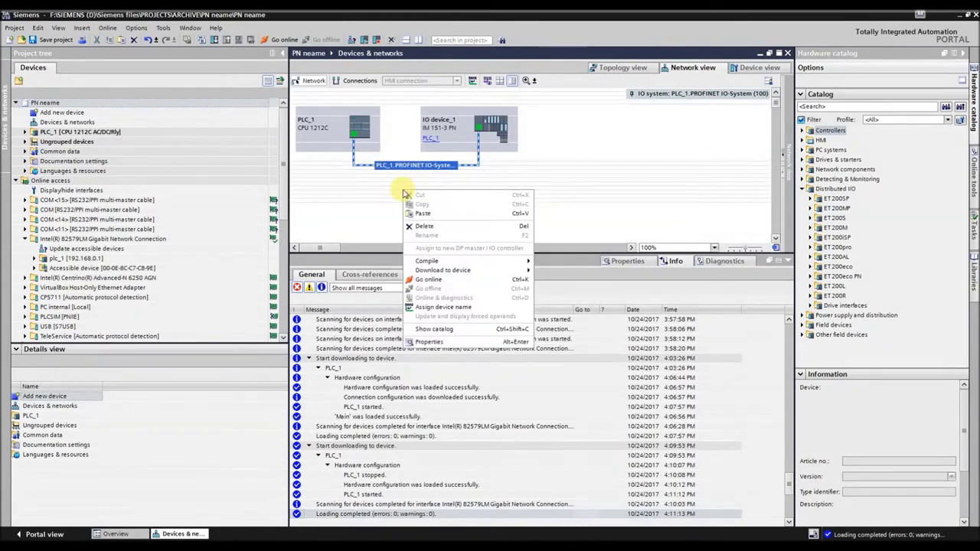
Step: From the PROFINET IO-System's context menu, open Assign device name and pick remote#1 (IM 151-3 PN)
left_click(393, 179)
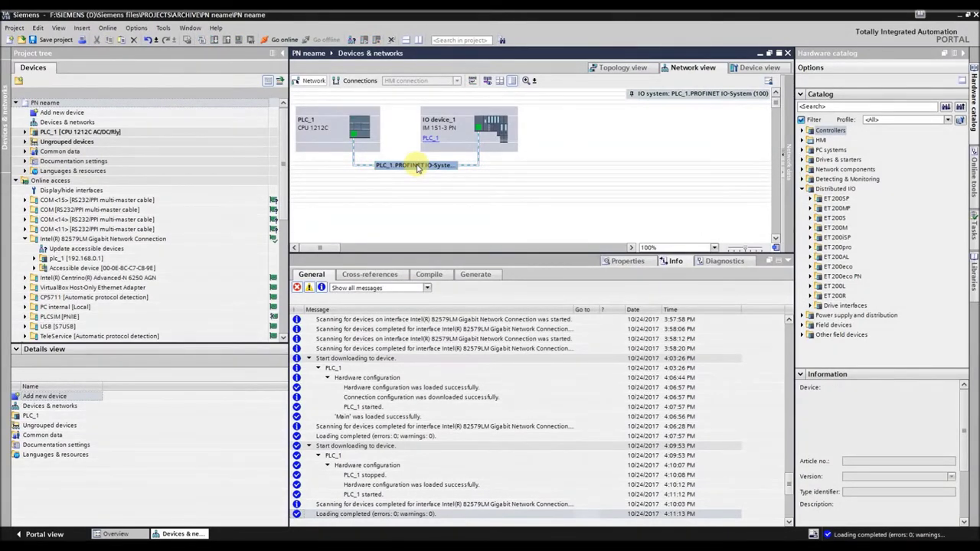
right_click(417, 168)
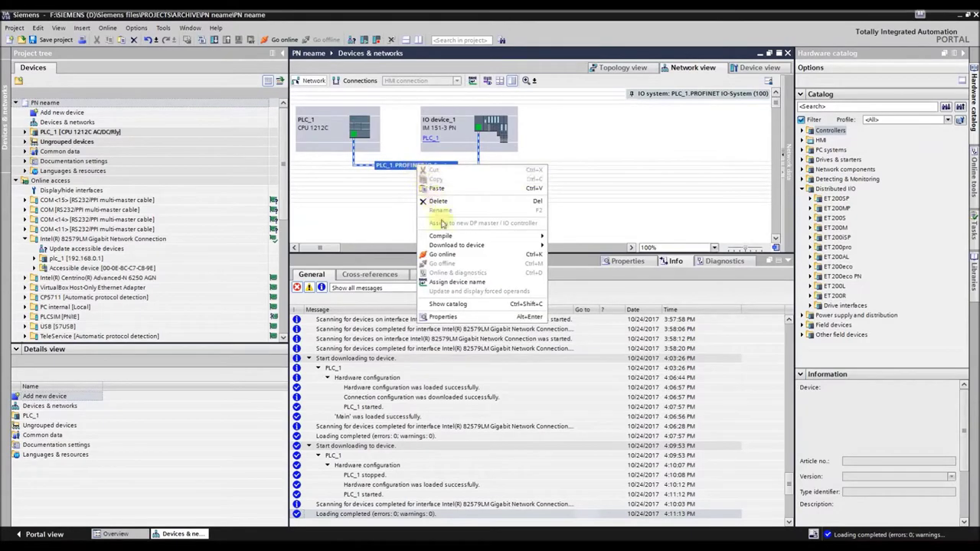
left_click(451, 283)
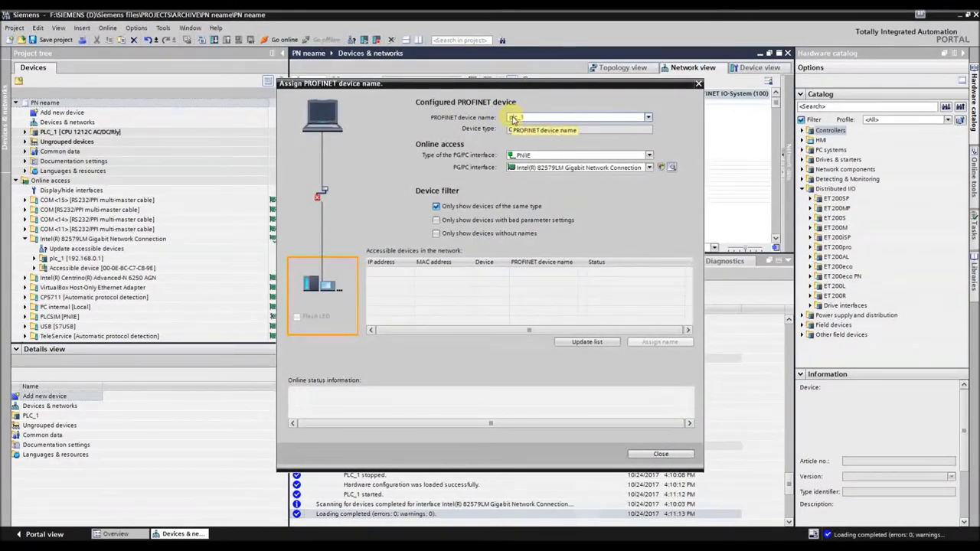
left_click(517, 119)
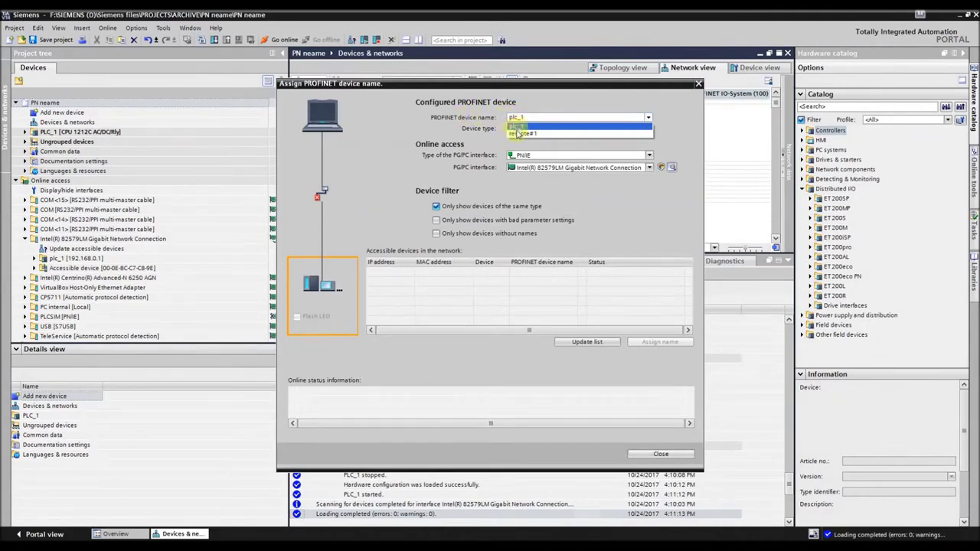
left_click(518, 134)
left_click(514, 155)
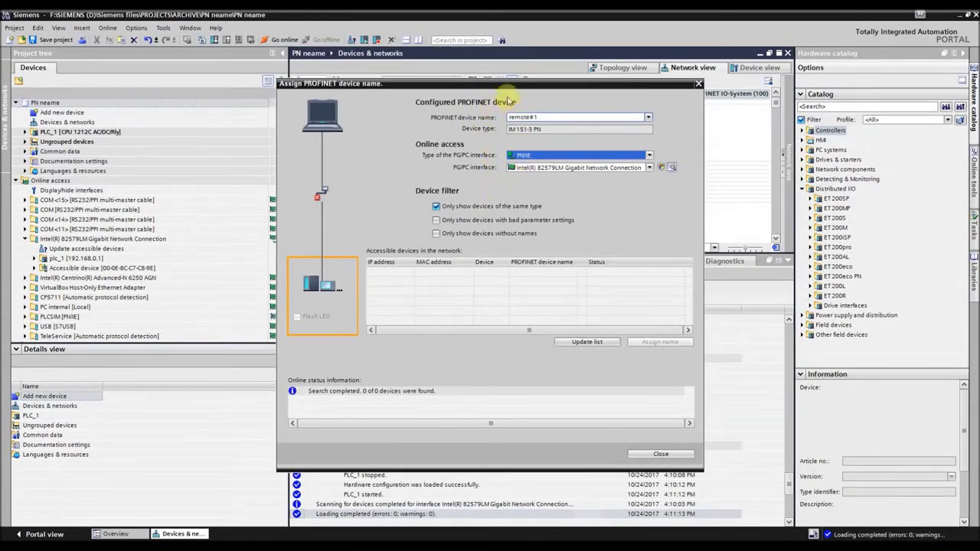
left_click_drag(494, 85, 206, 46)
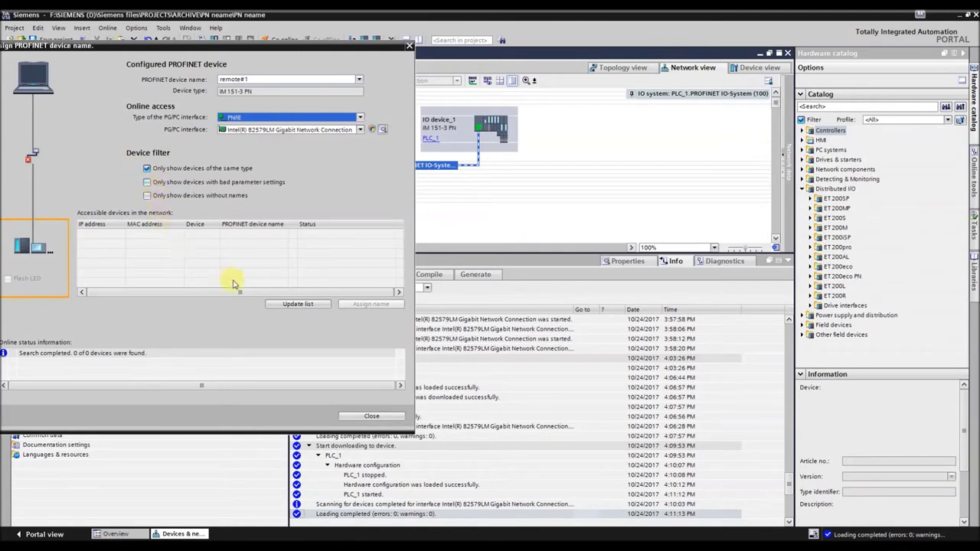
Step: Refresh the device list, select the IM151-3 with Flash LED on, assign remote#1, and close
left_click(298, 303)
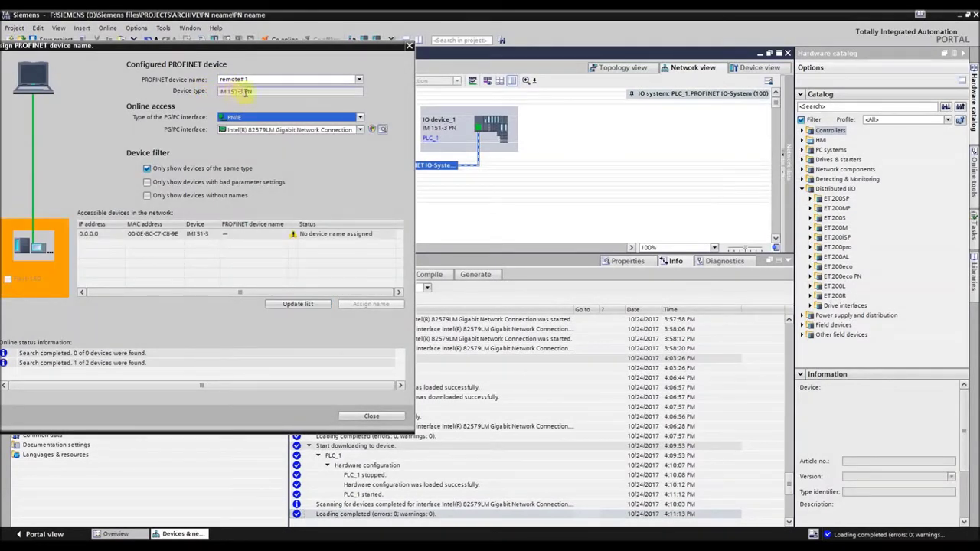
left_click(121, 236)
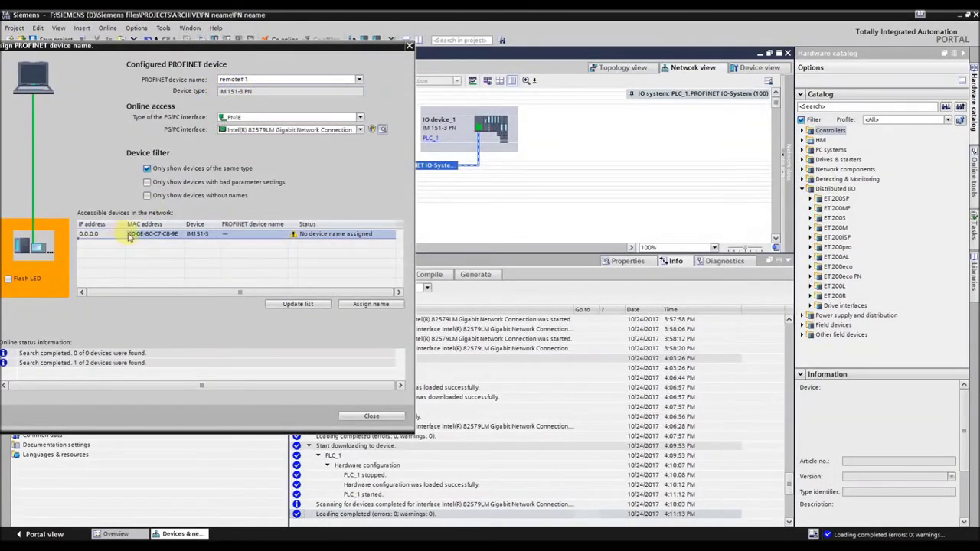
left_click(8, 280)
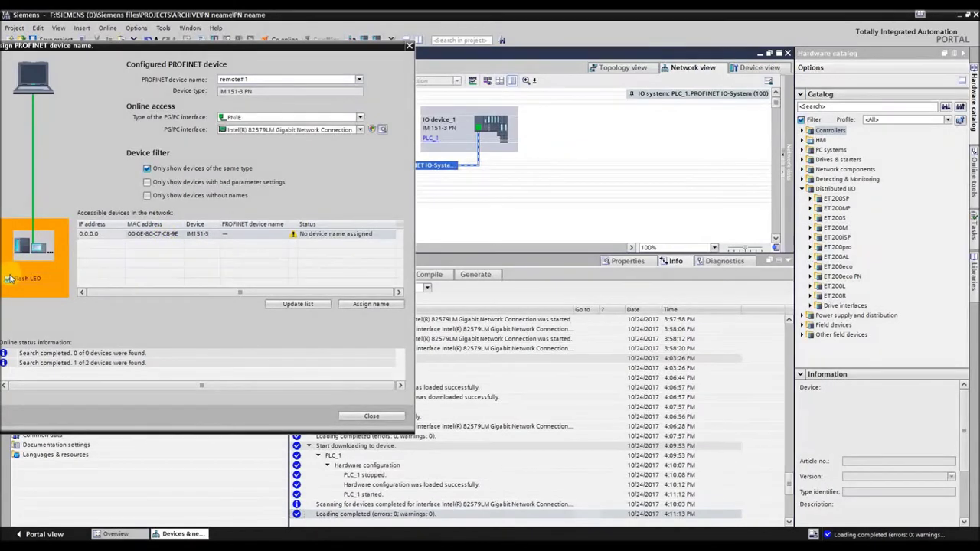
left_click(363, 305)
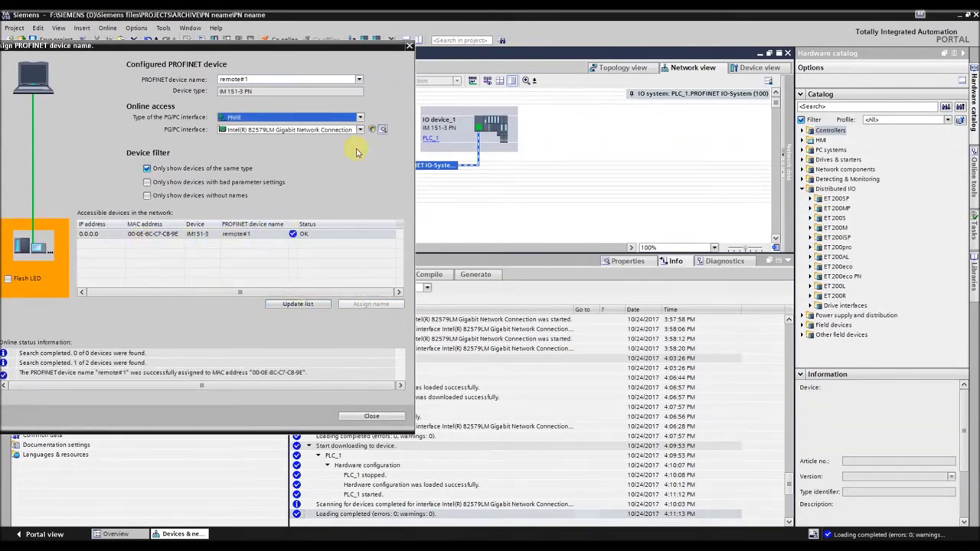
left_click(410, 46)
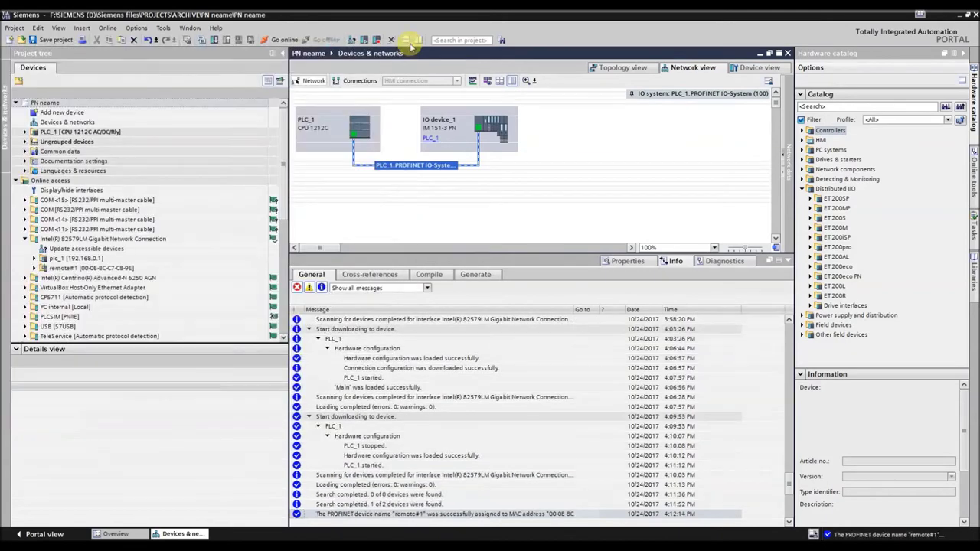
Step: Go online with PLC_1's CPU from the network view
left_click(332, 131)
left_click(358, 124)
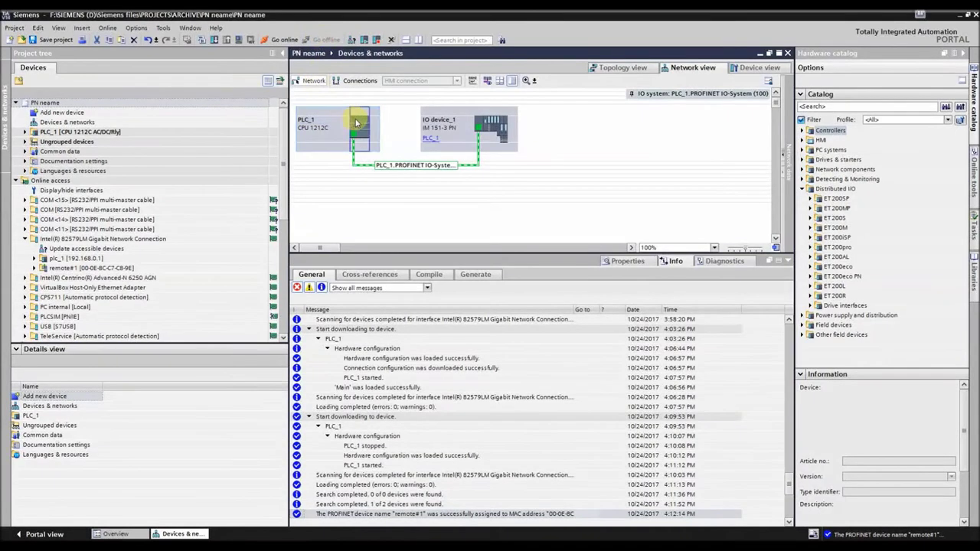
left_click(284, 39)
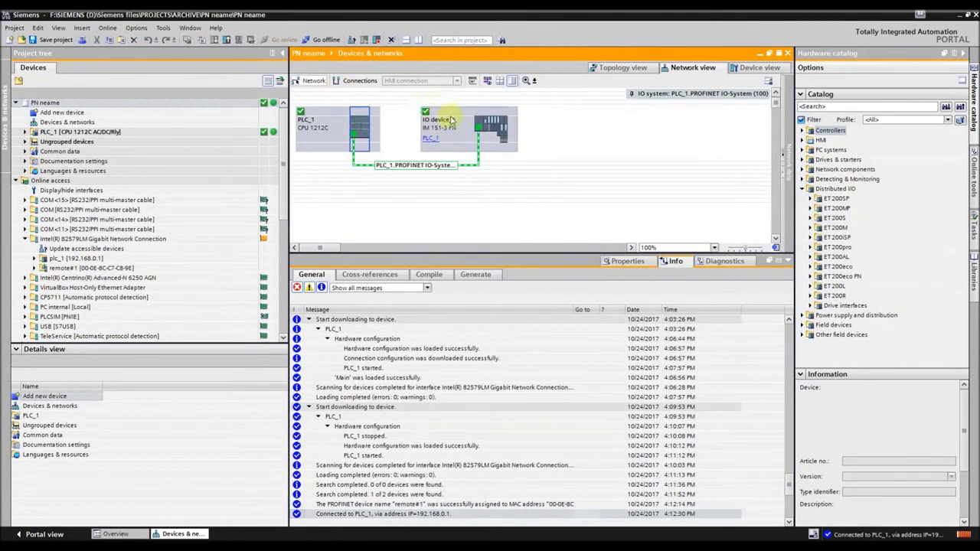
Step: Expand the accessible device remote#1 to reveal its Online & diagnostics entry
left_click(438, 167)
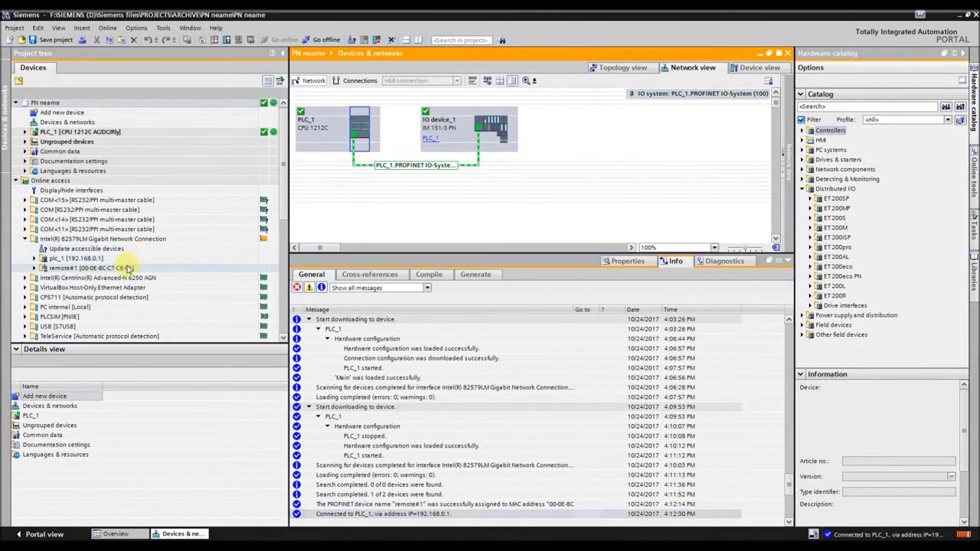
left_click(47, 268)
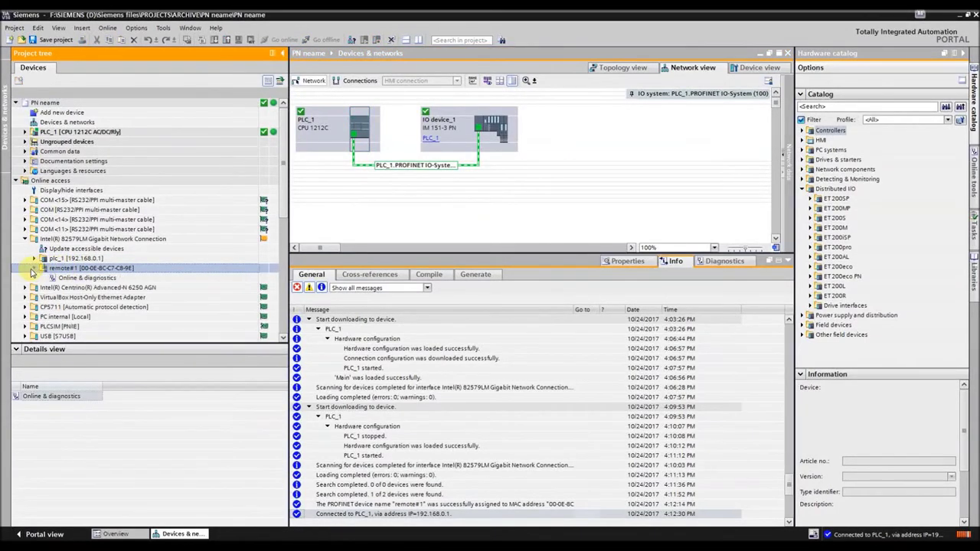
left_click(34, 268)
Step: Open remote#1's Online & diagnostics on the Functions > Assign IP address page
double_click(63, 278)
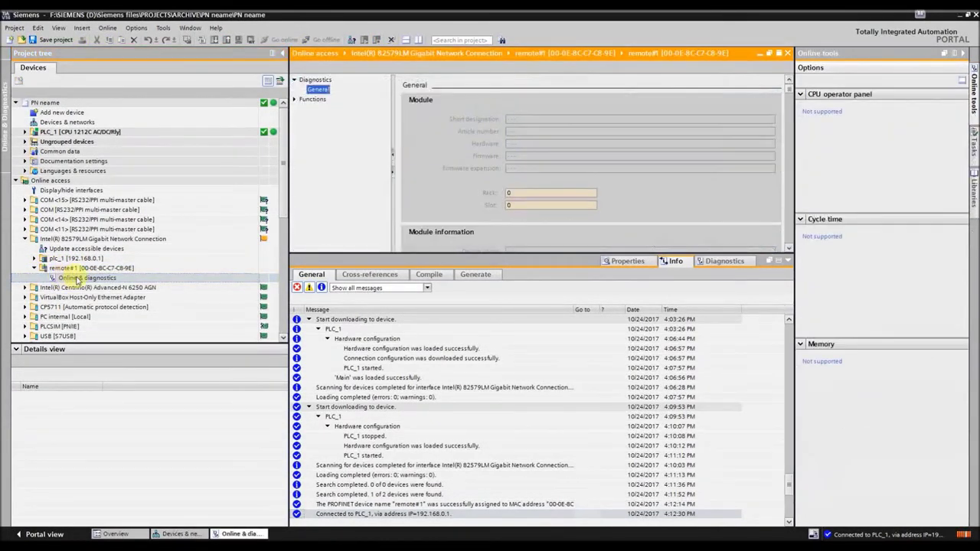
left_click(68, 269)
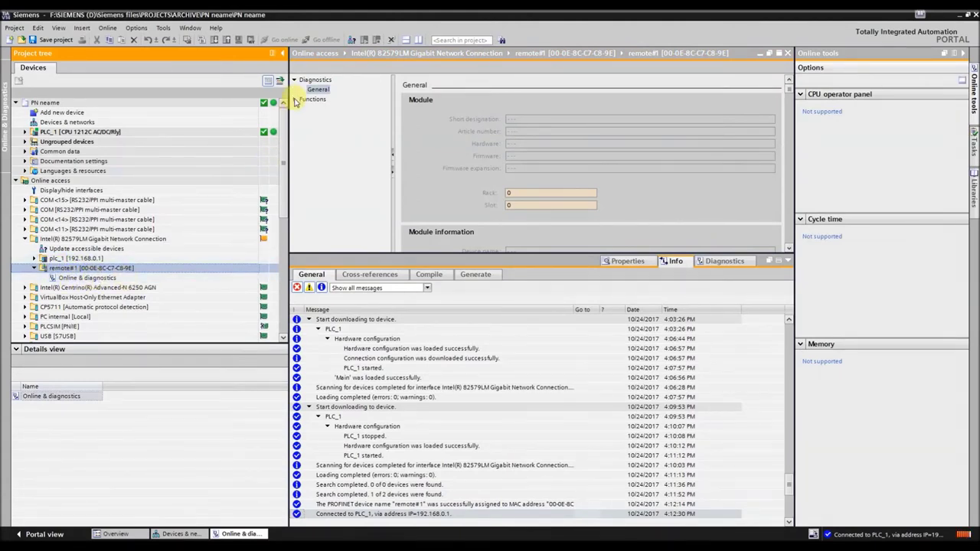
left_click(295, 101)
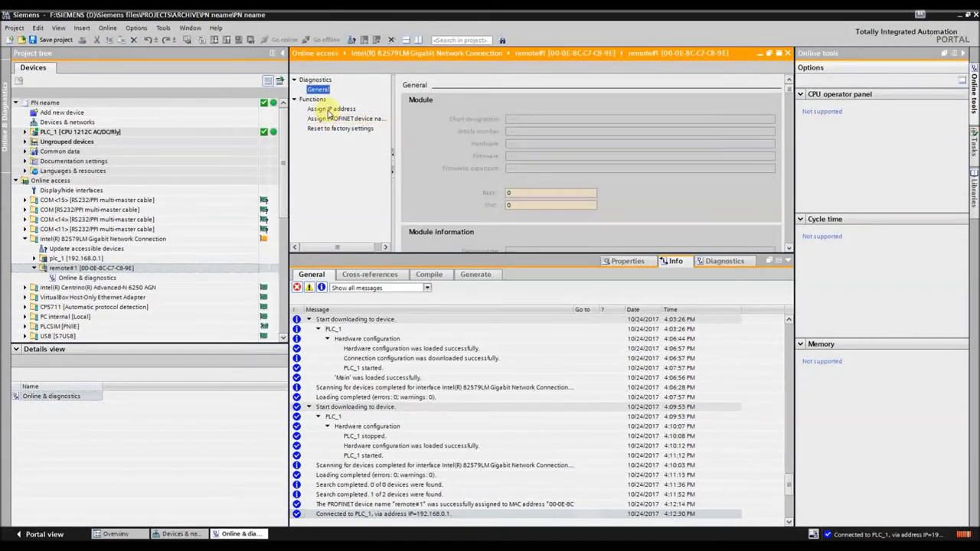
left_click(329, 109)
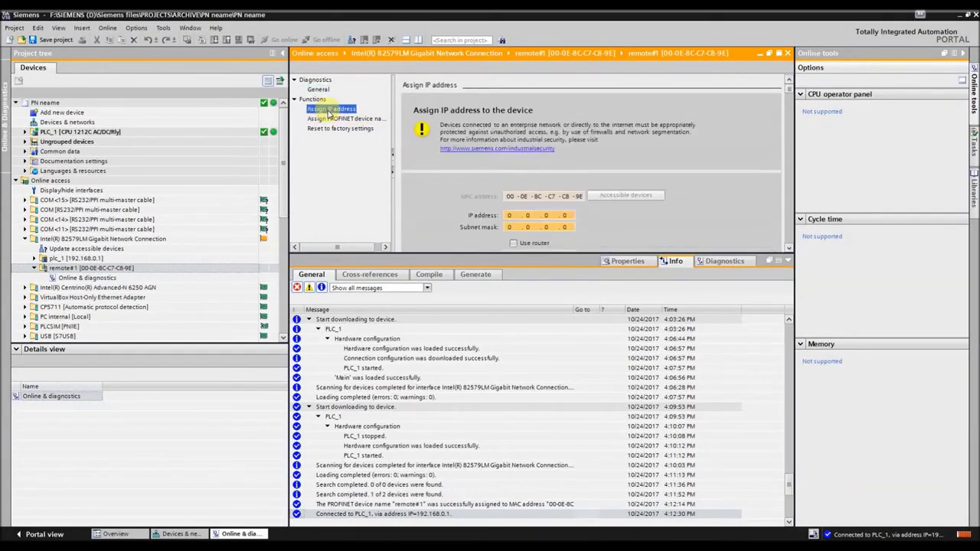
left_click(511, 216)
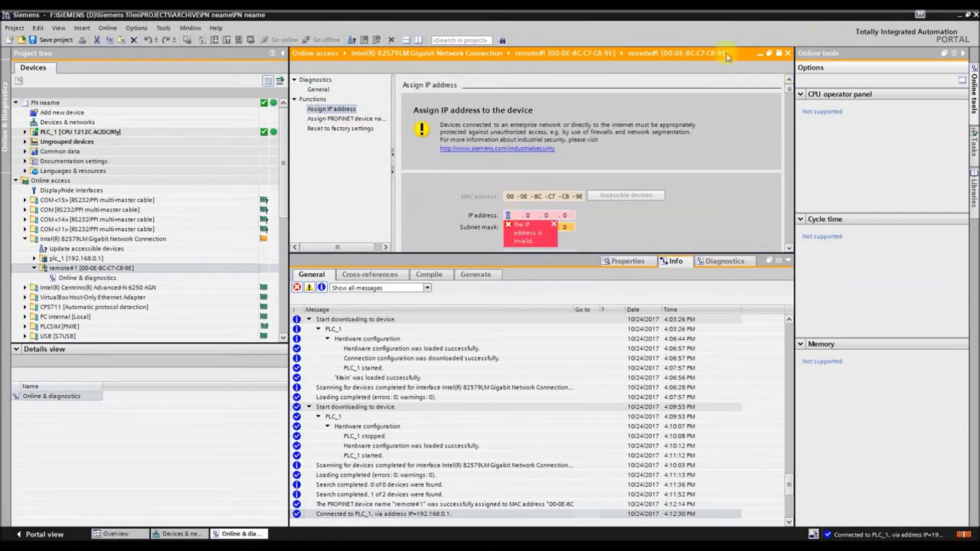
Step: Show IO device_1's Ethernet addresses with IP 192.168.0.2 and device name remote#1
left_click(762, 55)
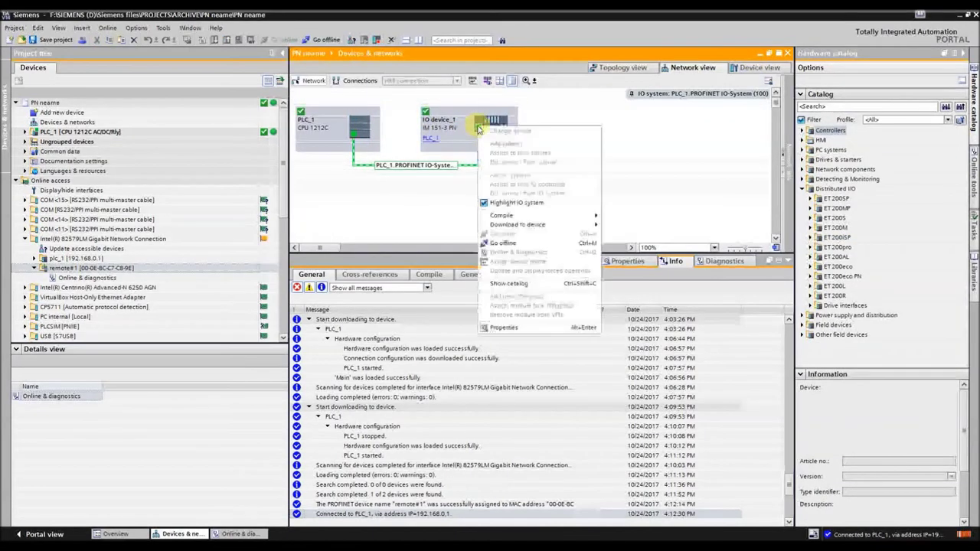
right_click(476, 127)
left_click(452, 136)
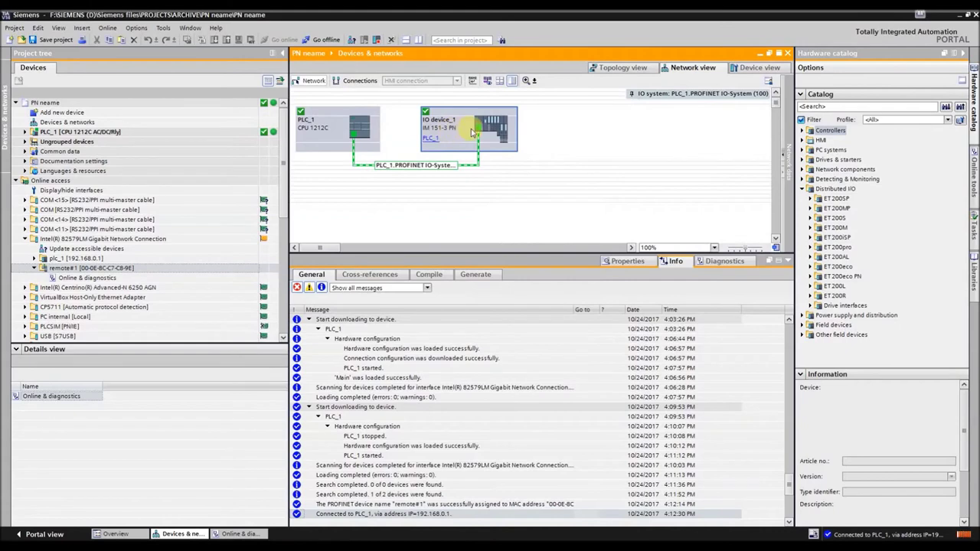
left_click(612, 261)
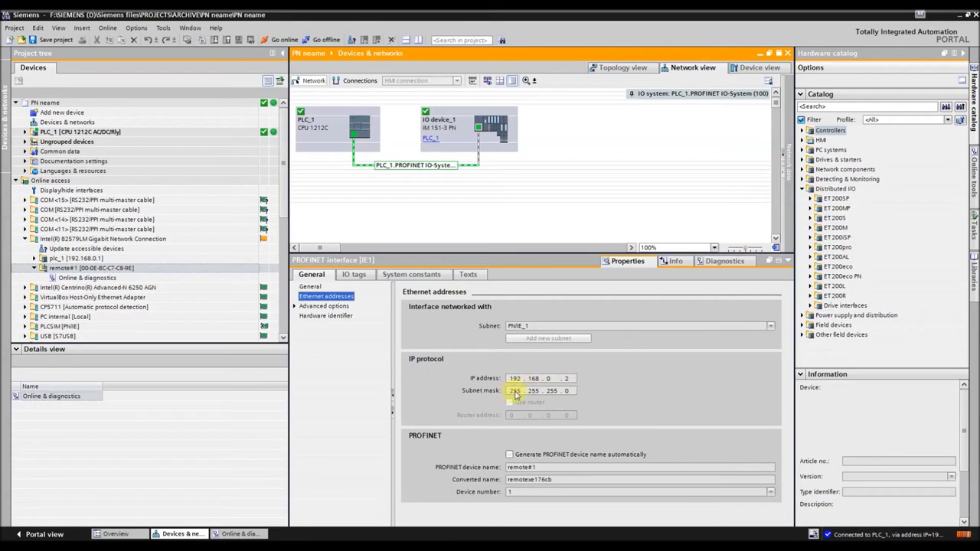
double_click(71, 278)
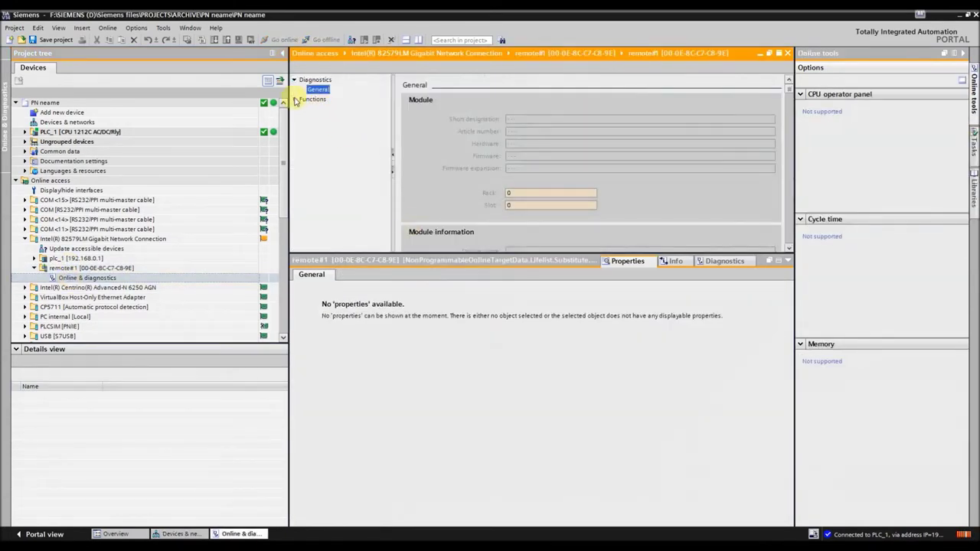
Step: Enter IP address 192.168.0.2 and subnet mask 255.255.255.0 on remote#1's Assign IP address page
left_click(294, 100)
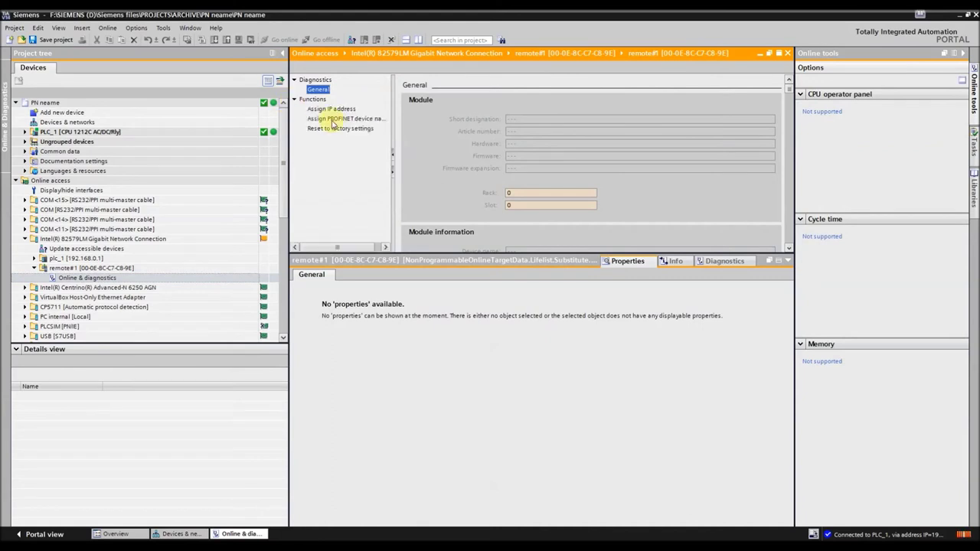
left_click(333, 109)
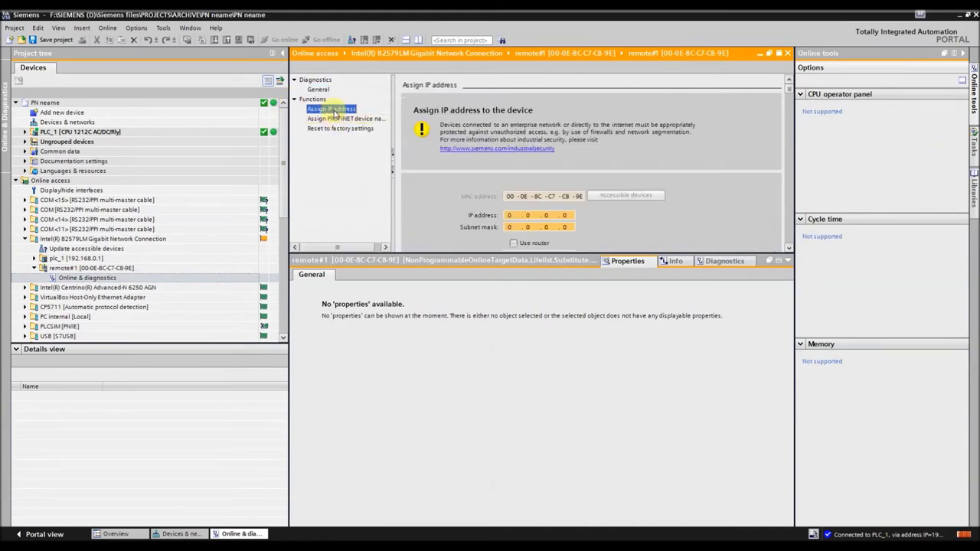
left_click(507, 216)
type("192 . ")
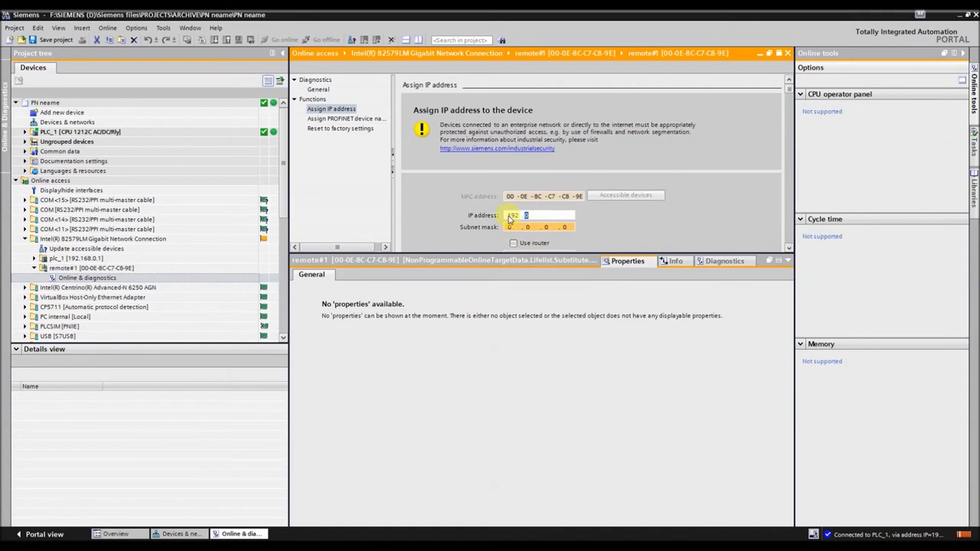
type("168 . 0 . 2")
left_click(509, 226)
type("255 . 255 . 25")
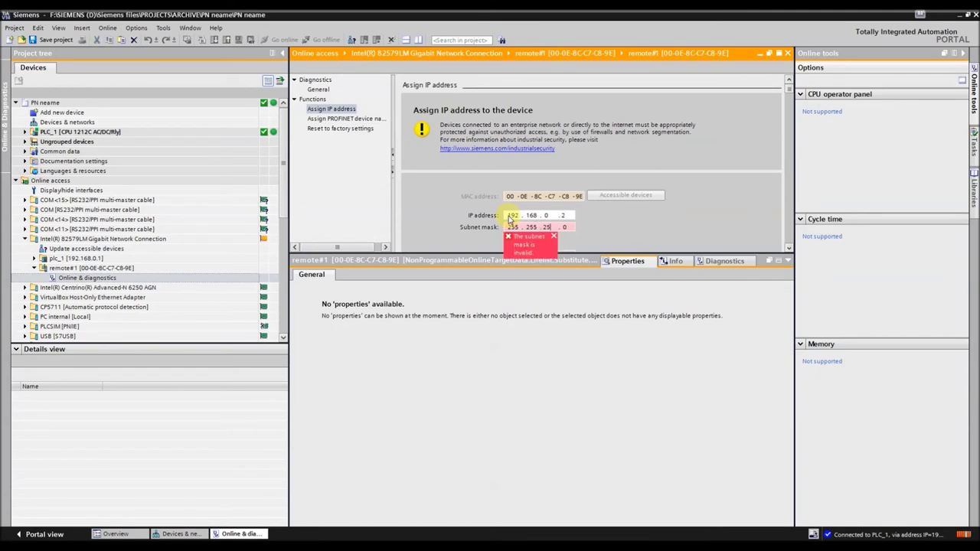
type("5")
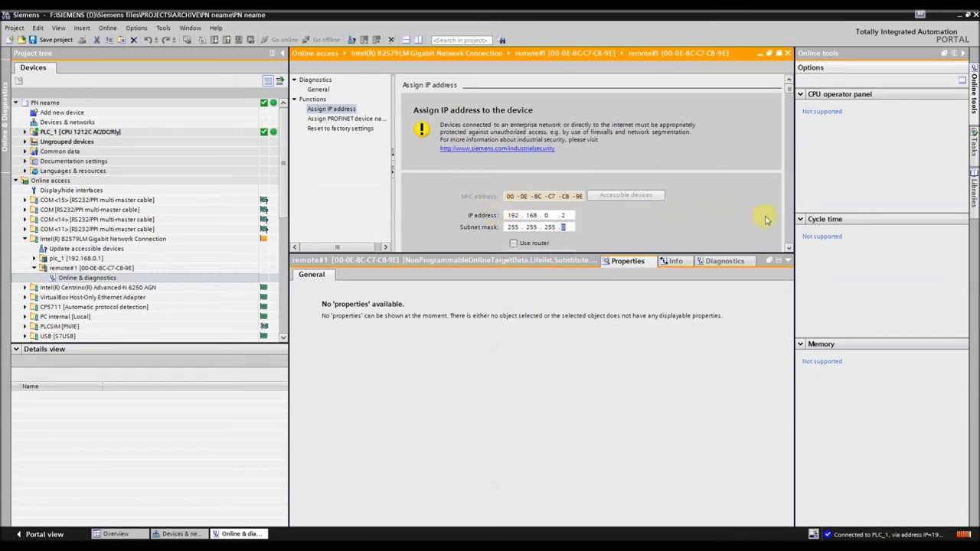
Step: Assign the IP configuration to remote#1, retrying twice, then close its diagnostics editor
scroll(791, 237, "down", 3)
left_click(523, 165)
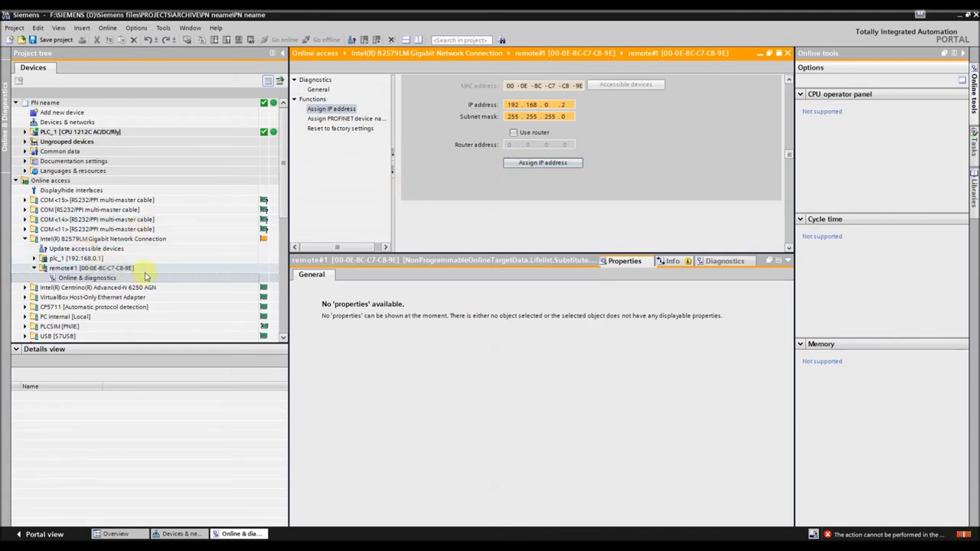
left_click(209, 268)
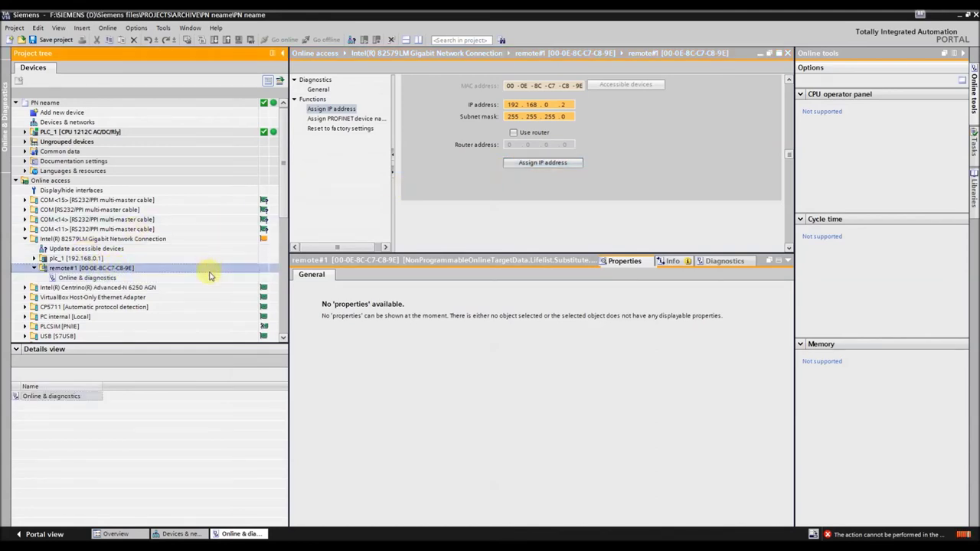
left_click(538, 164)
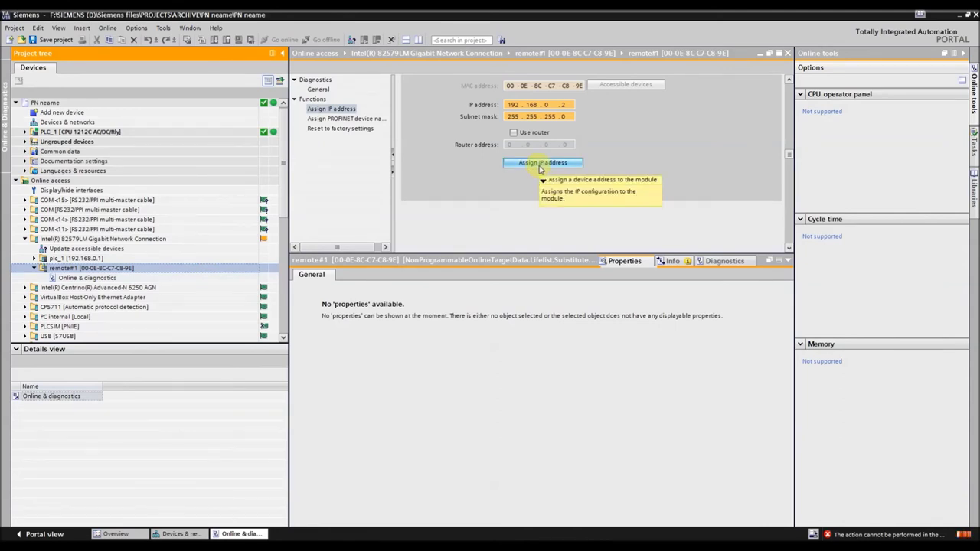
left_click(540, 167)
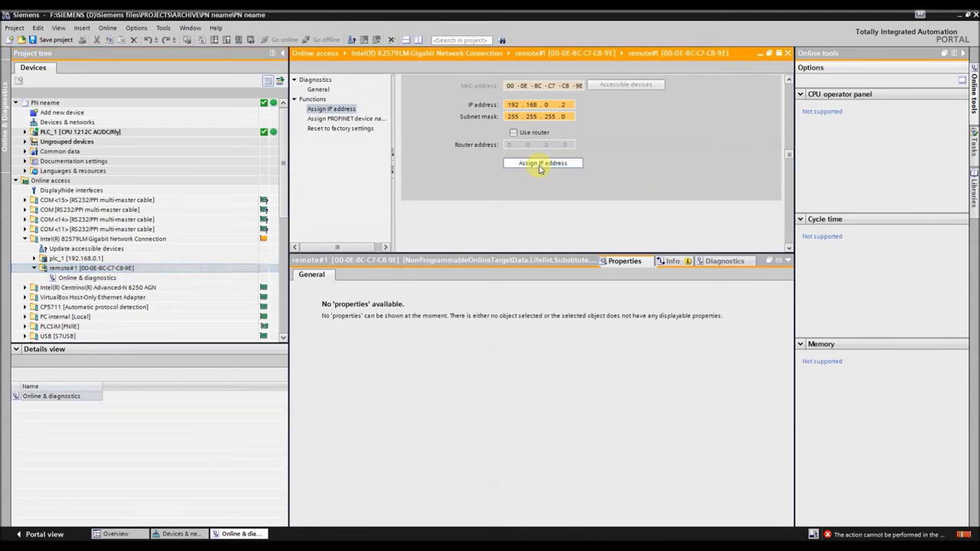
left_click(787, 54)
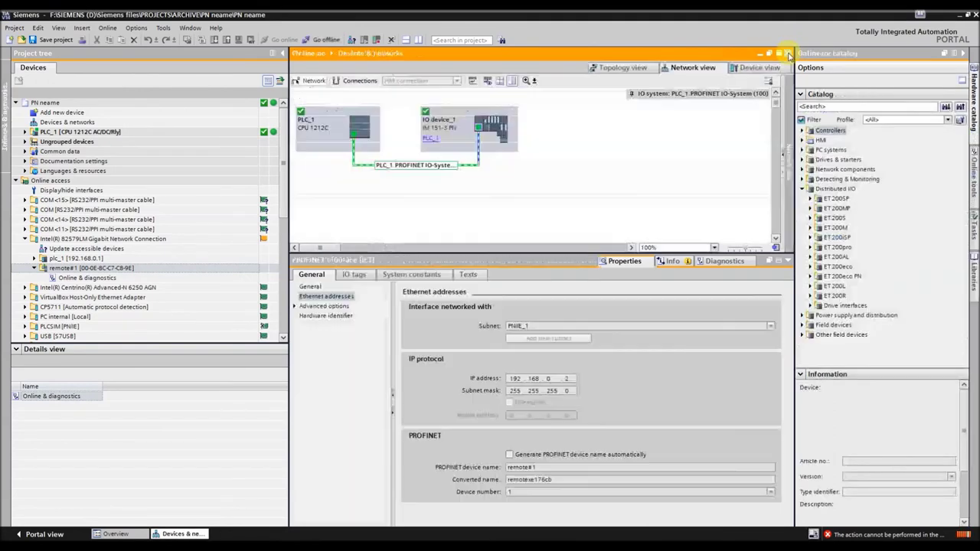
Step: Run Update accessible devices under the Intel network connection to find remote#1 at 192.168.0.2
double_click(74, 249)
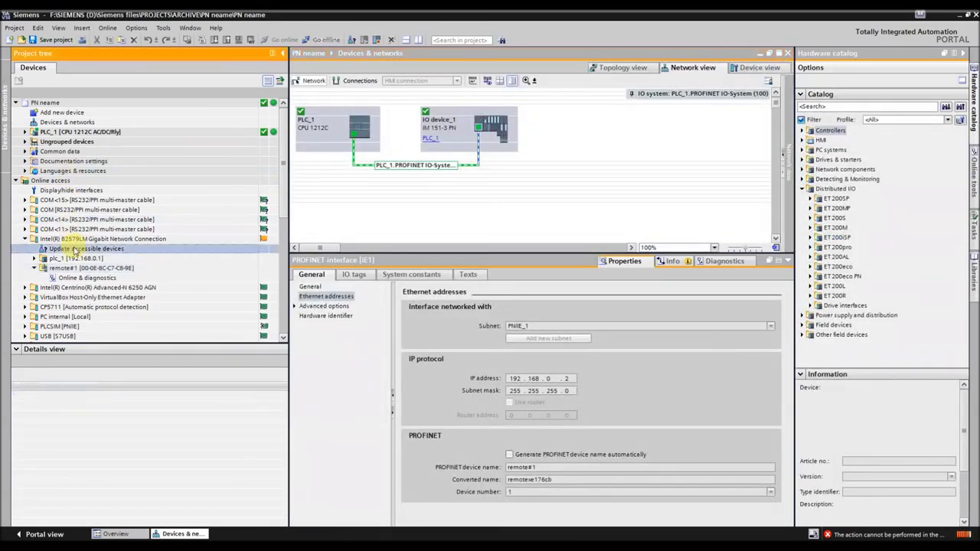